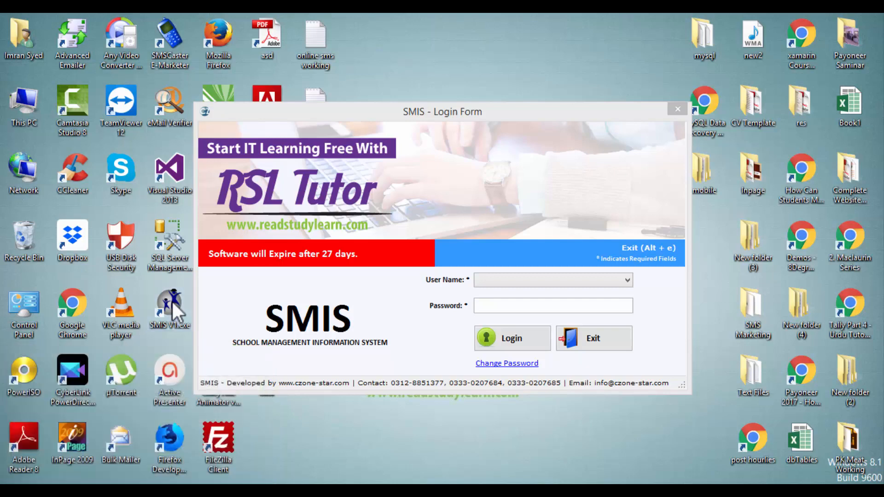
Add the note line 'login screen' and close Notepad
text(login screen)
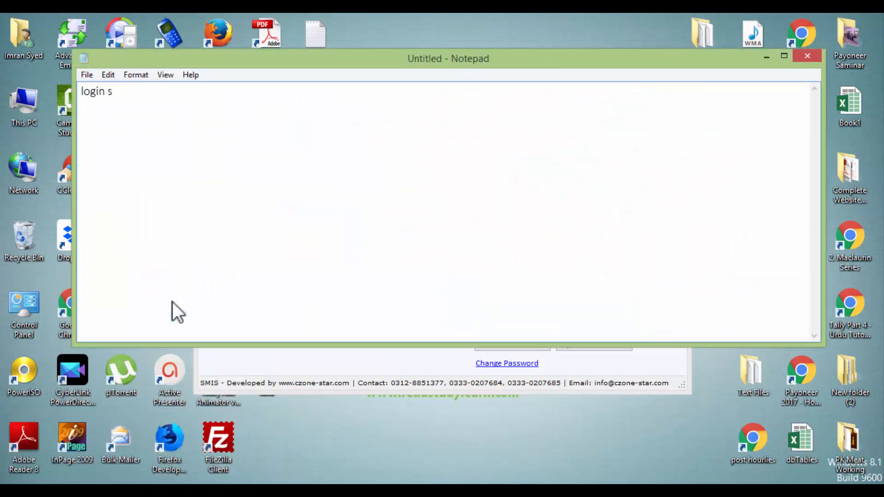
key(Return)
key(alt+space)
key(c)
Sign in to SMIS as Administrator with the account password
click(575, 282)
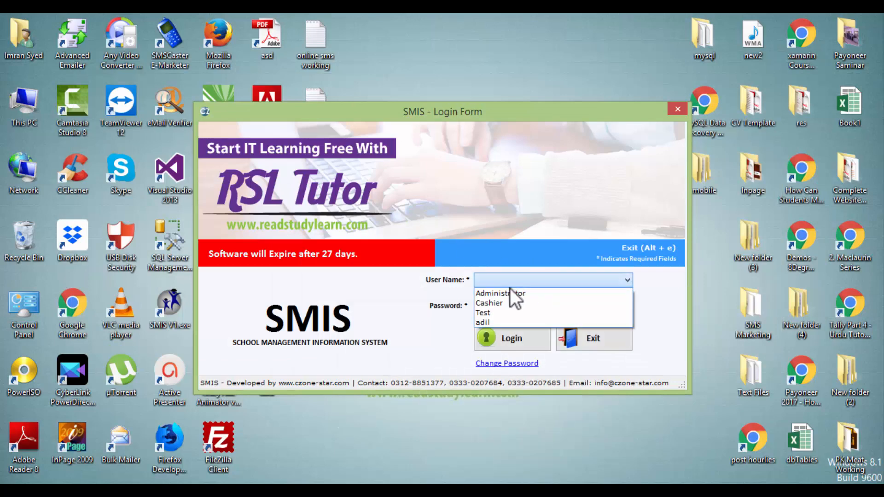
click(507, 291)
key(Tab)
text(123)
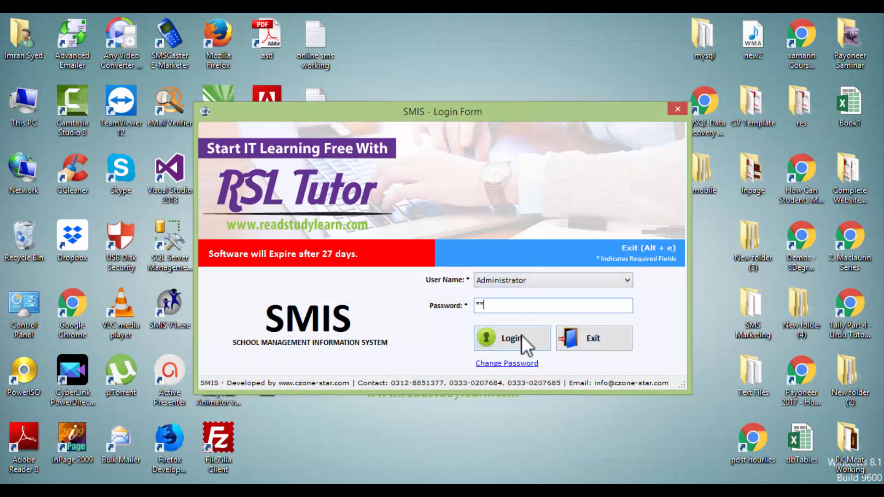
click(521, 336)
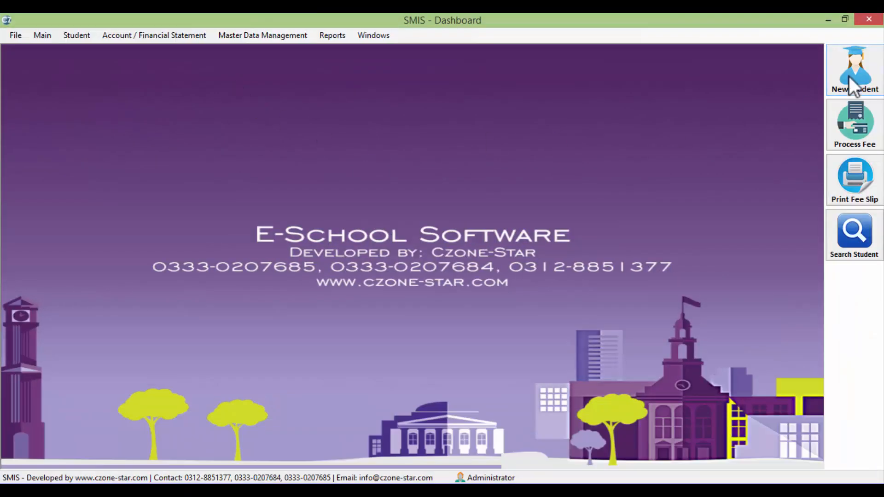
Add the note line 'add student screen' in Notepad and return to SMIS
key(alt+Tab)
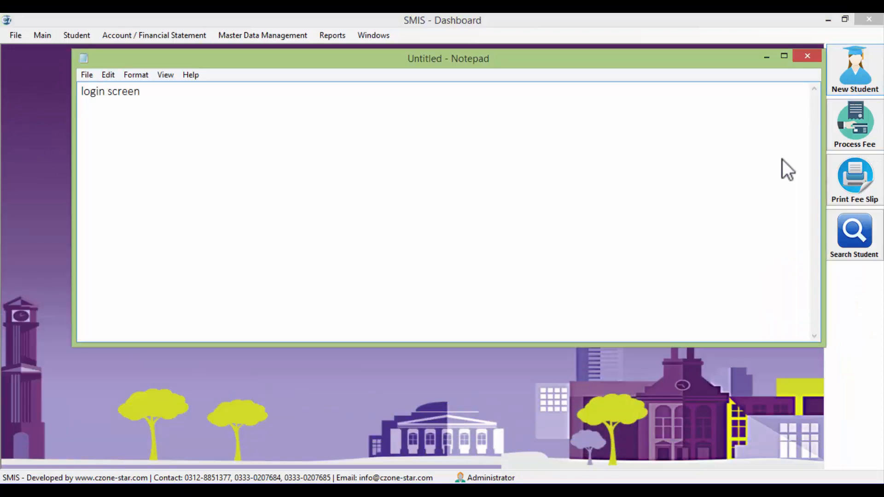
key(Return)
text(add student screen)
key(Return)
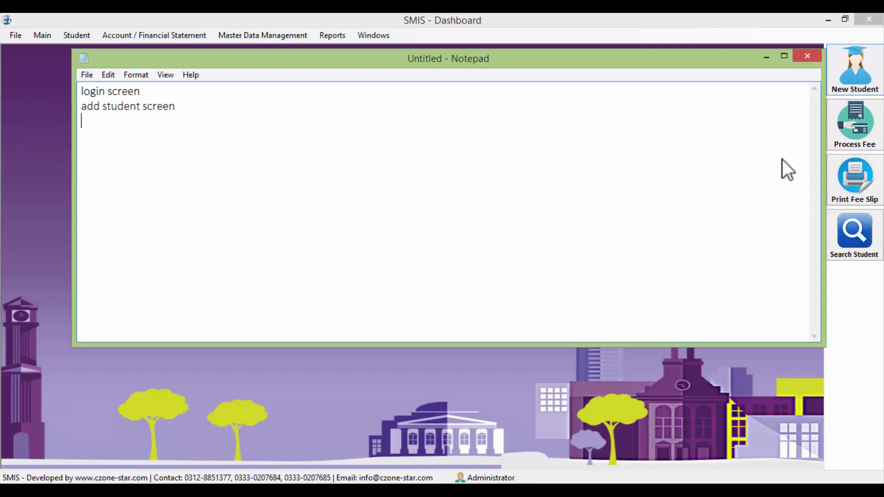
key(alt+Tab)
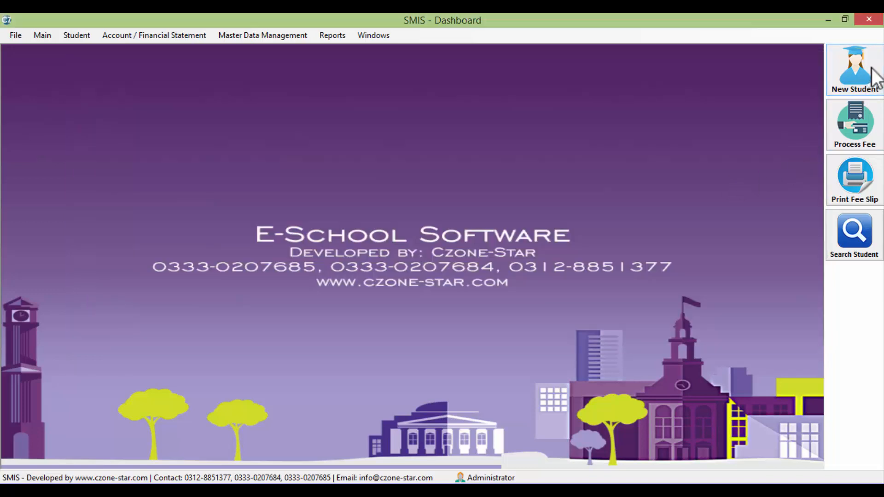
Start a new student registration with gender Male and the student's full name
click(855, 74)
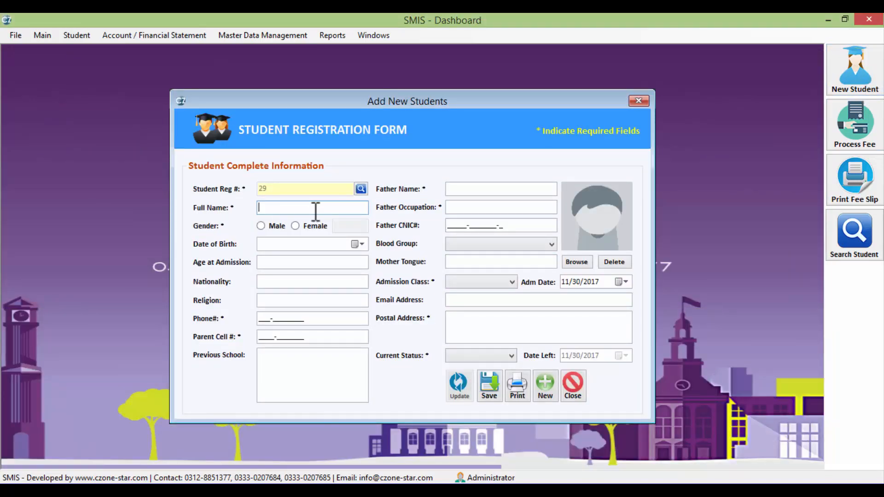
click(261, 225)
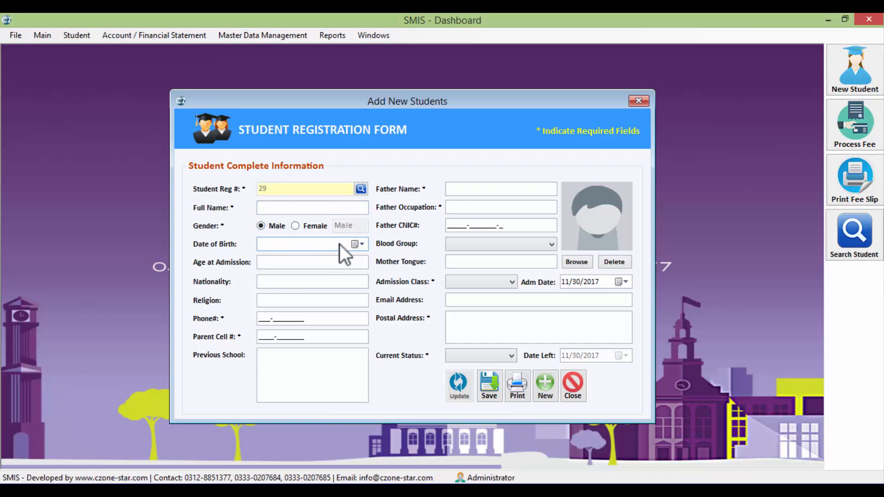
click(359, 244)
click(327, 398)
click(285, 210)
text(kamran)
key(Tab)
click(354, 243)
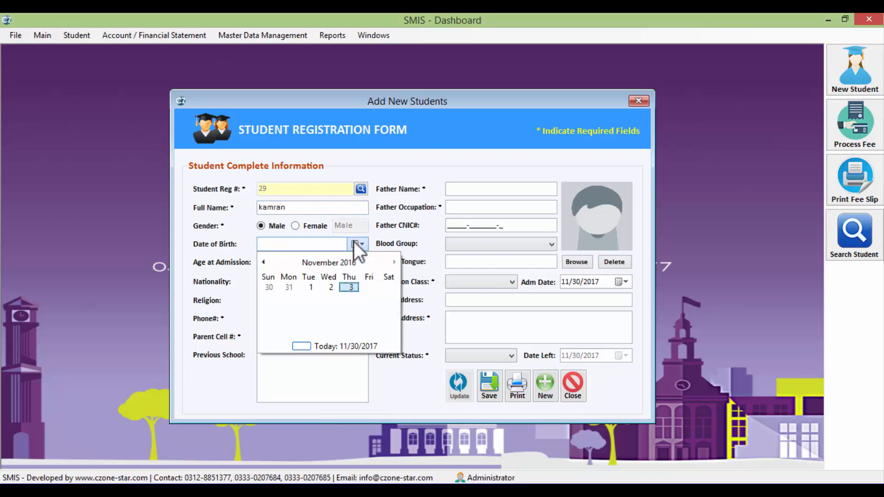
click(343, 263)
click(323, 264)
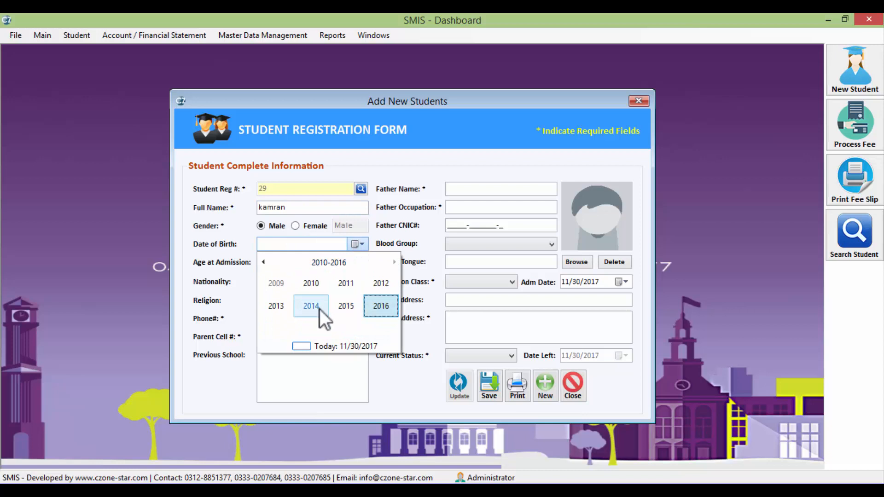
click(383, 287)
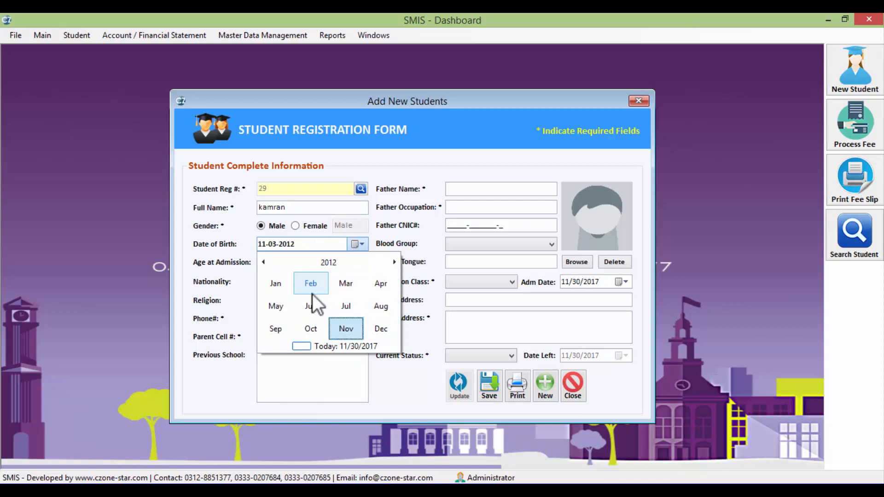
click(277, 290)
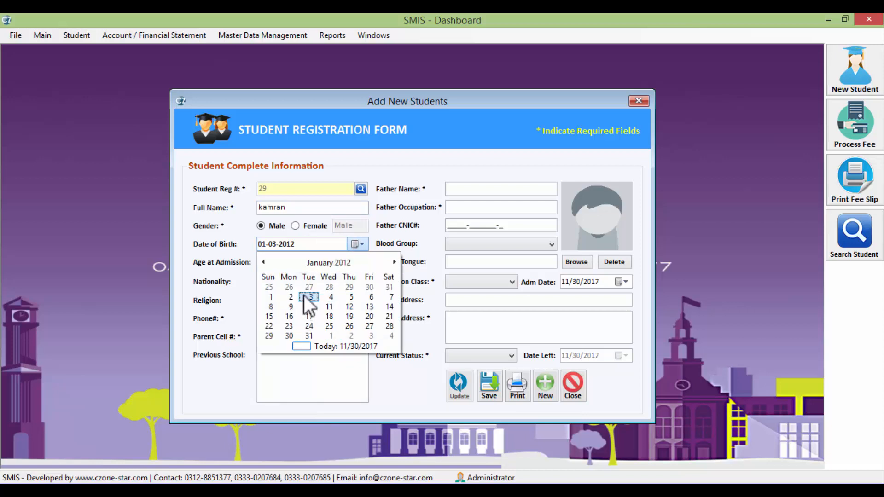
click(304, 295)
click(283, 280)
Enter nationality 'pakistani', religion 'islam', the phone number and the father's details
text(pakistani)
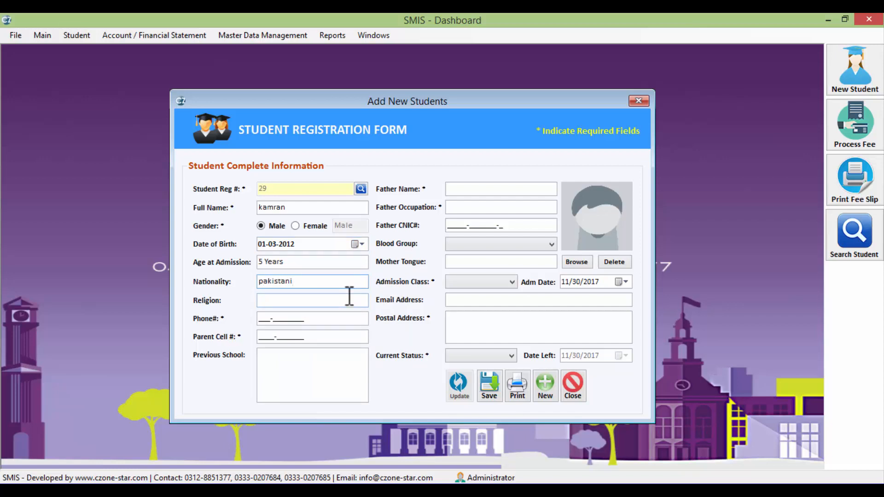
click(350, 297)
text(islam)
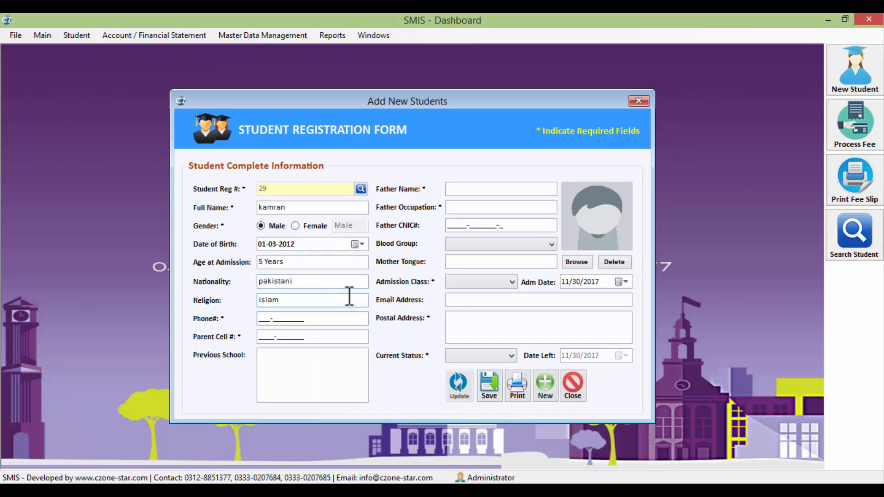
text(03128851)
key(Tab)
key(Tab)
text(asd)
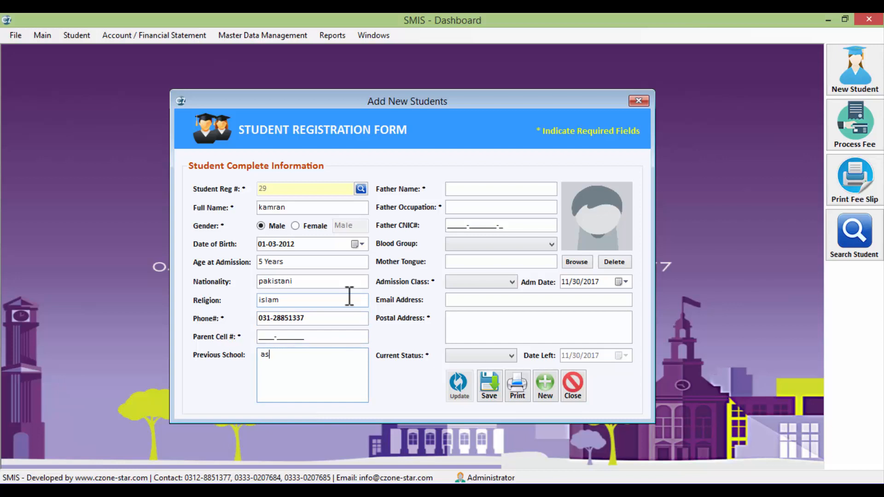
key(BackSpace)
key(BackSpace)
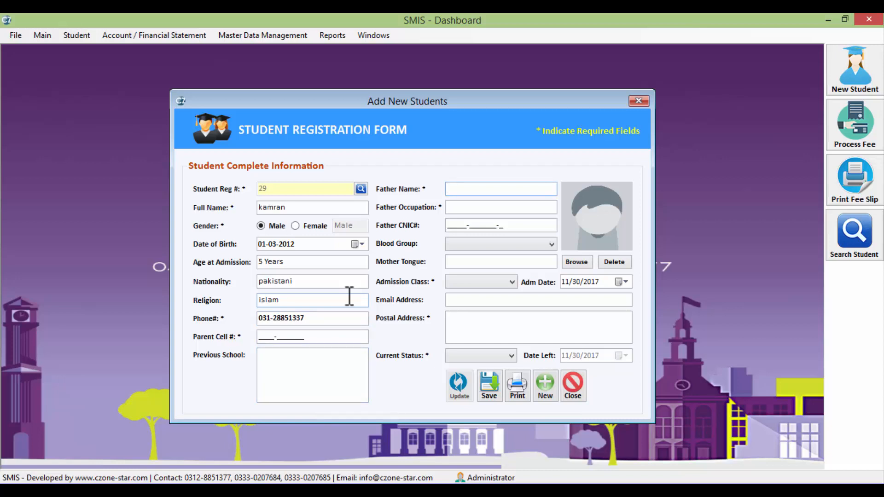
text(Kamran)
key(Tab)
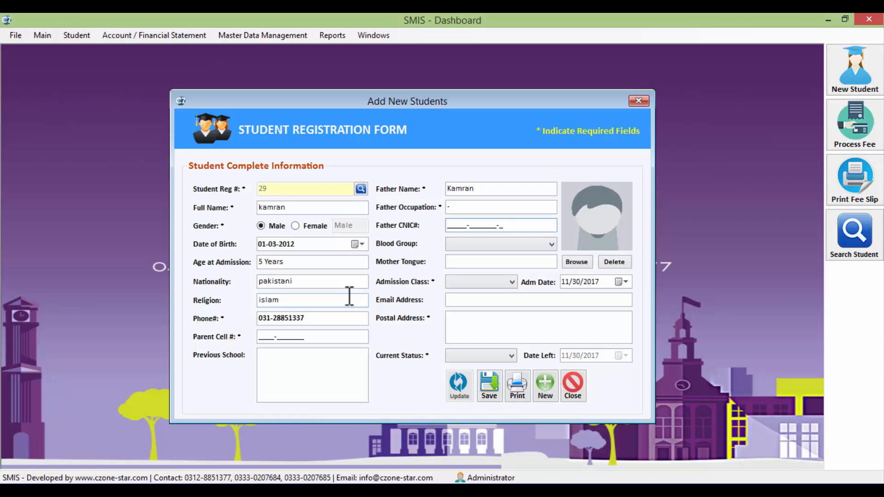
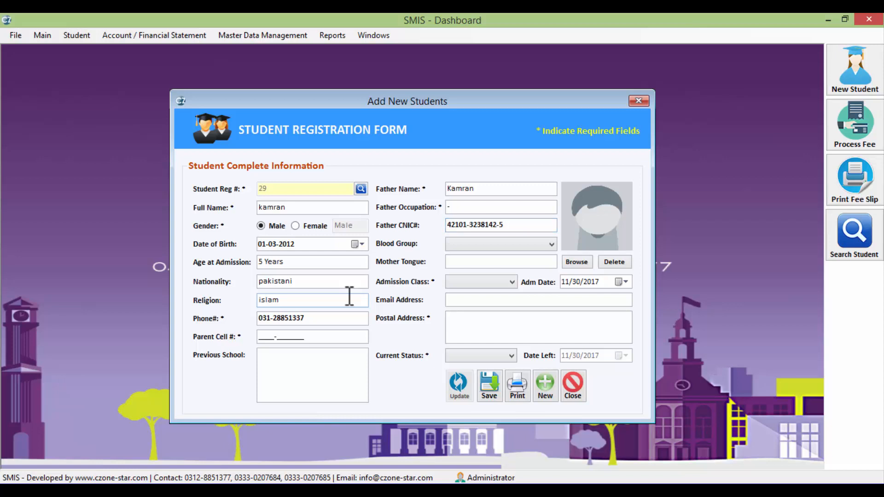
Set class Nursery-A, the postal address and status Present, then save the student
key(Tab)
key(Down)
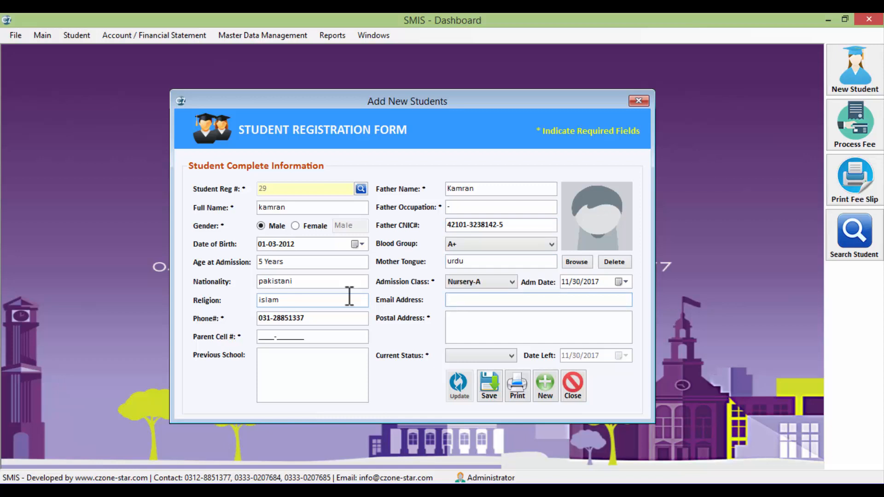
key(Tab)
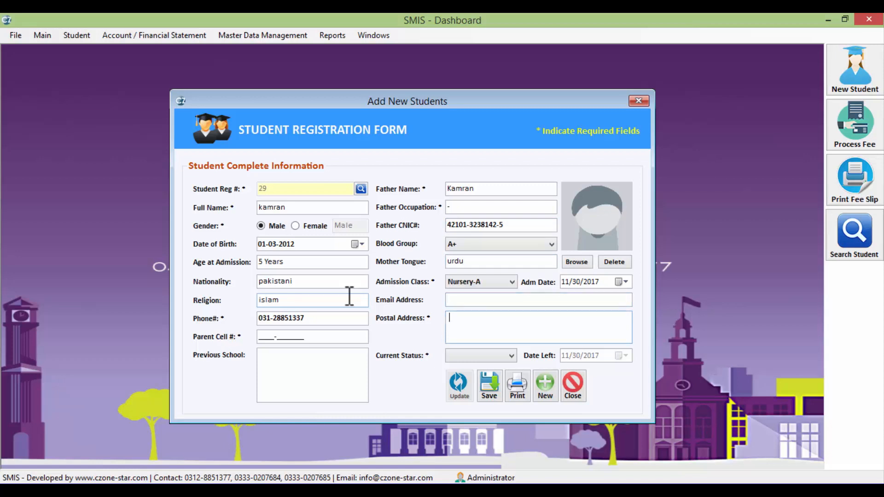
text(north karachi)
key(Tab)
key(Down)
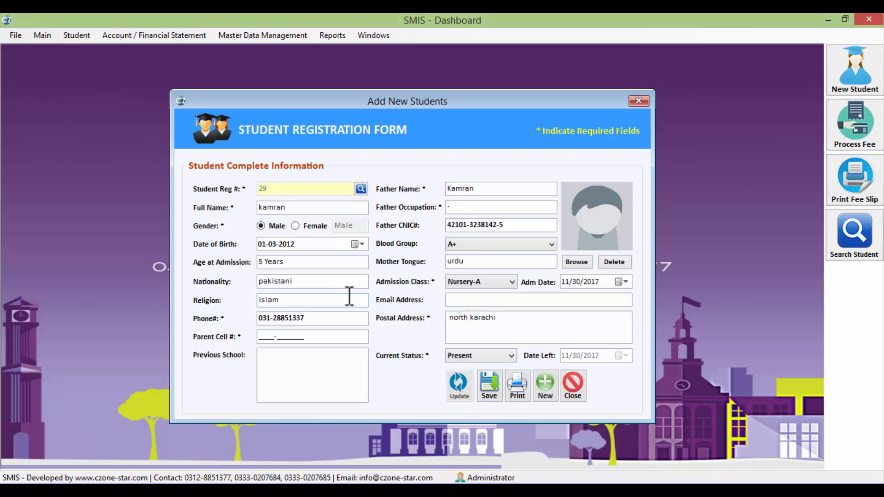
click(488, 388)
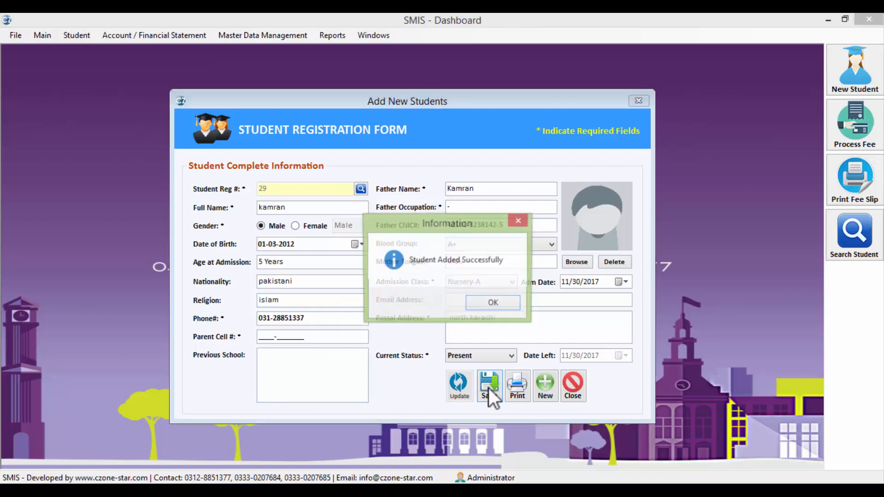
Agree to enroll the new student and add 'enroll student' to the notes
click(505, 300)
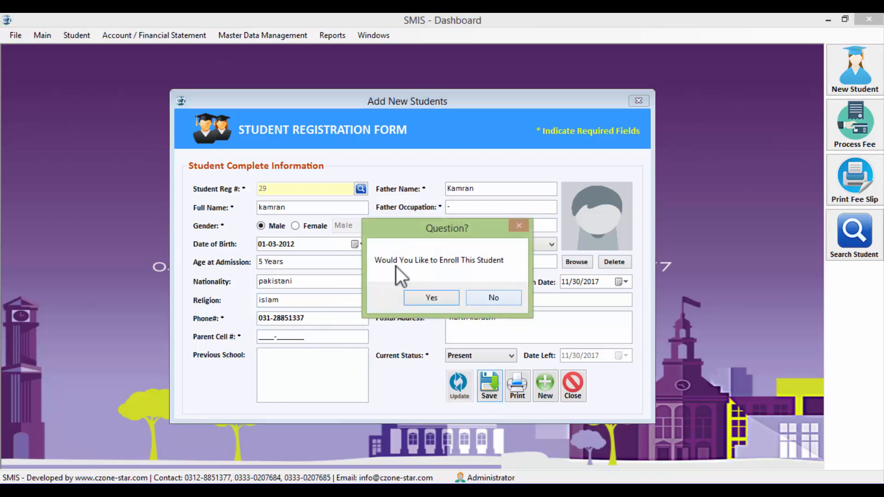
click(432, 298)
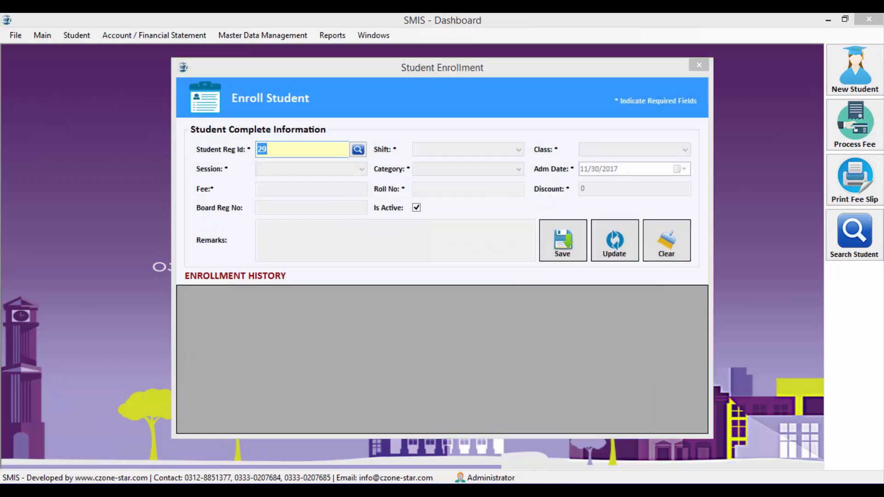
key(alt+Tab)
text(enroll student)
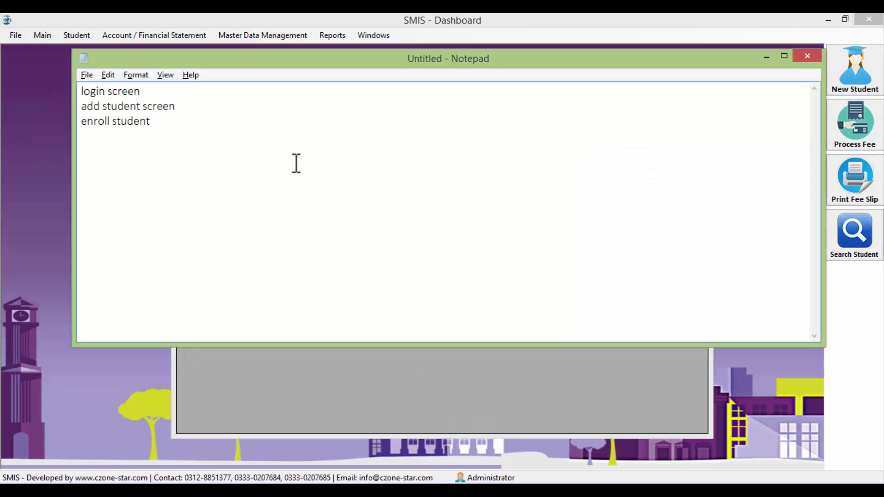
key(Return)
key(alt+Tab)
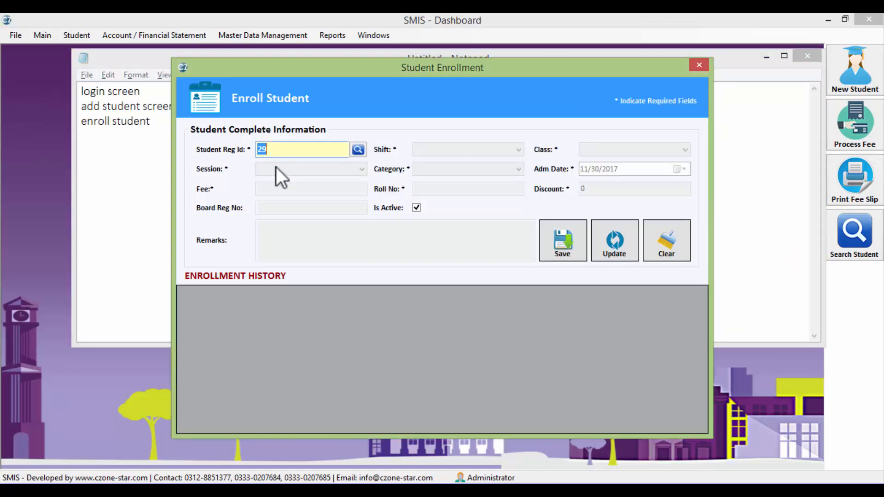
Load student 29 with Morning shift, class Nursery-A, session 2016-2017 and category Pre-Primary
text(29)
key(Return)
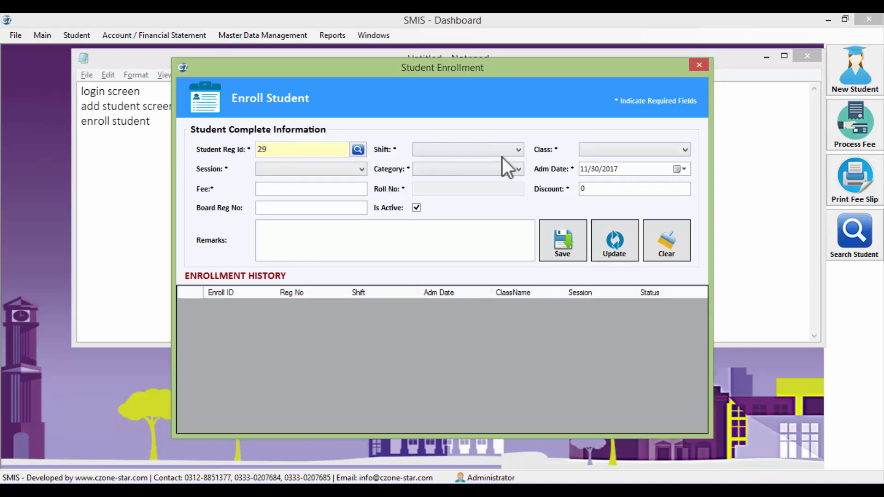
click(457, 154)
click(440, 166)
click(606, 154)
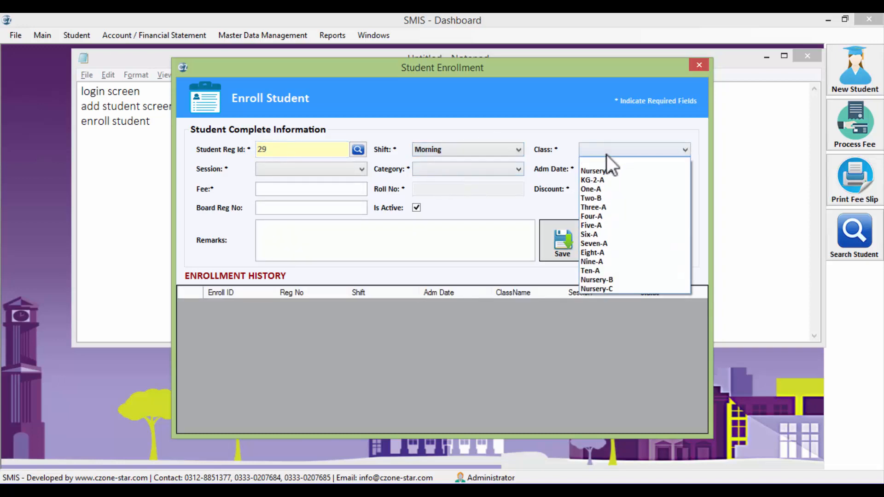
click(610, 173)
click(355, 168)
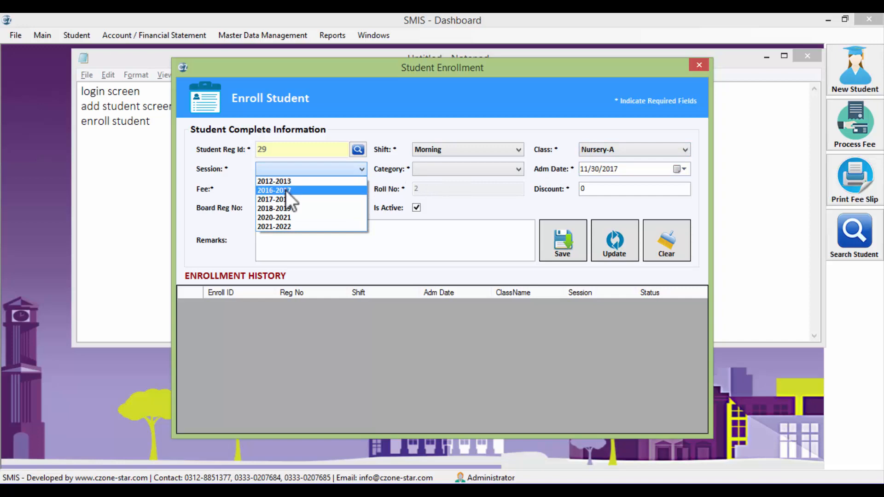
click(286, 190)
click(474, 171)
click(452, 193)
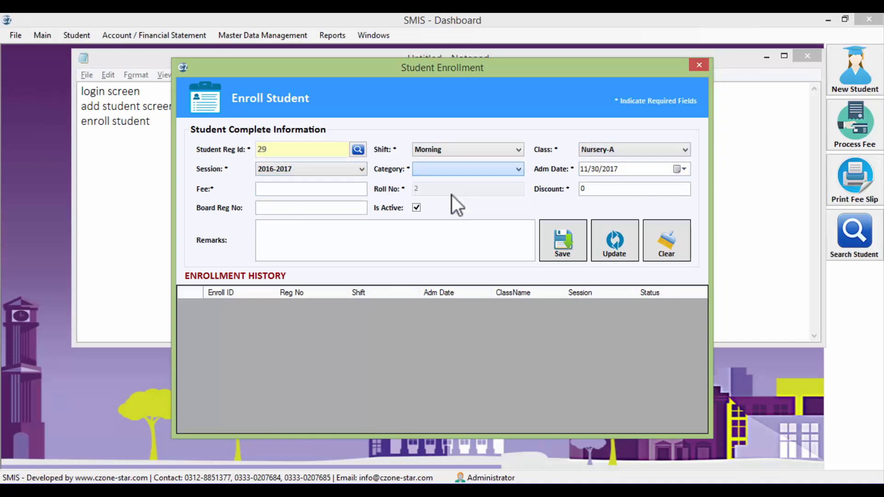
Set a 200 discount, save the enrollment, and agree to manage its opening dues
click(320, 190)
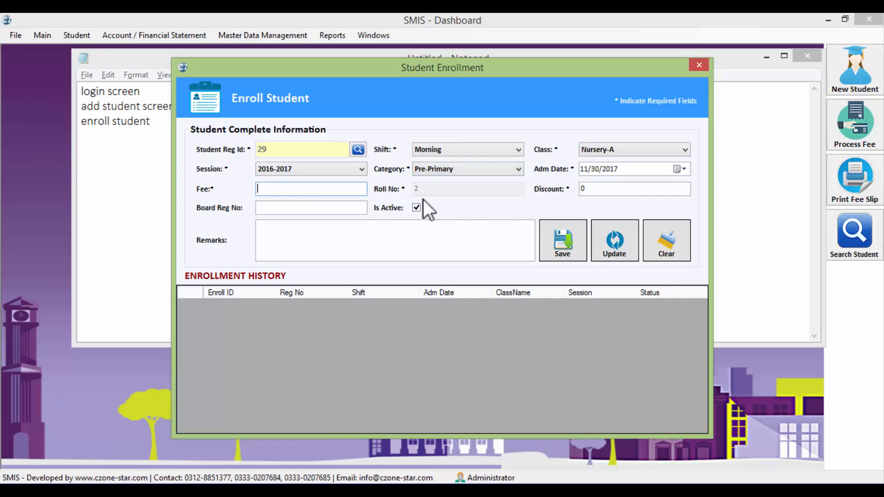
text(1000)
click(591, 190)
text(200)
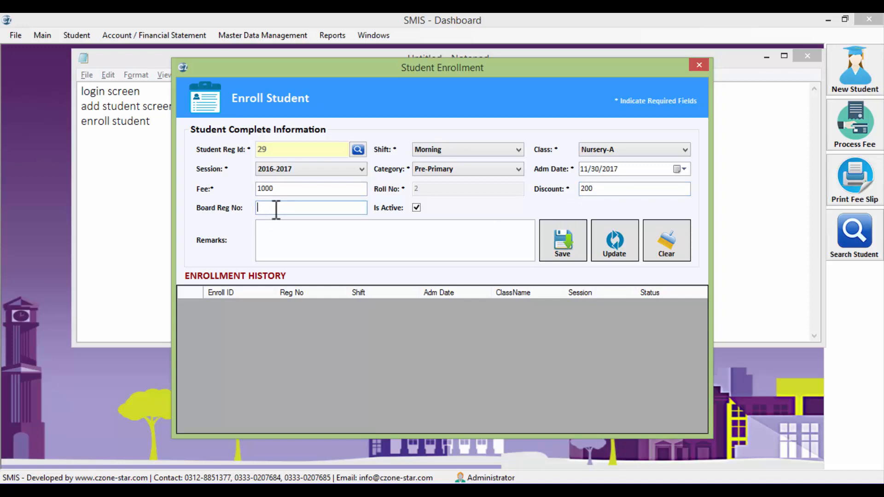
drag(276, 189, 227, 188)
key(BackSpace)
click(557, 241)
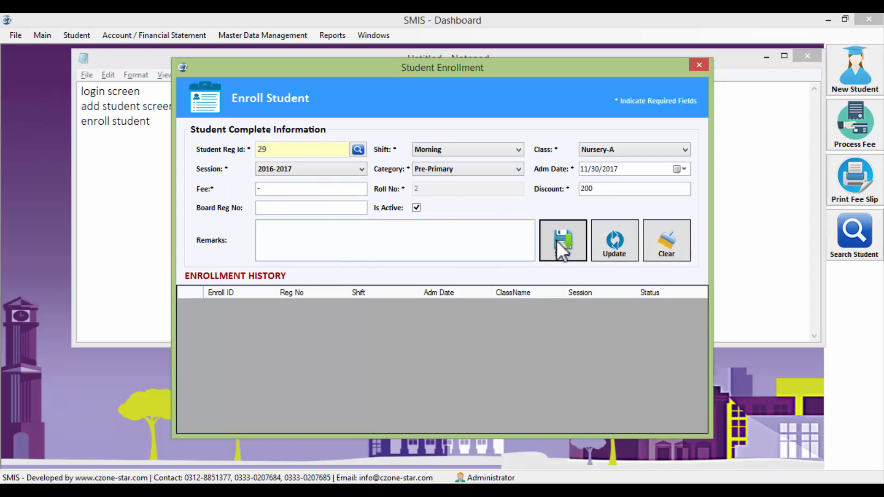
click(479, 304)
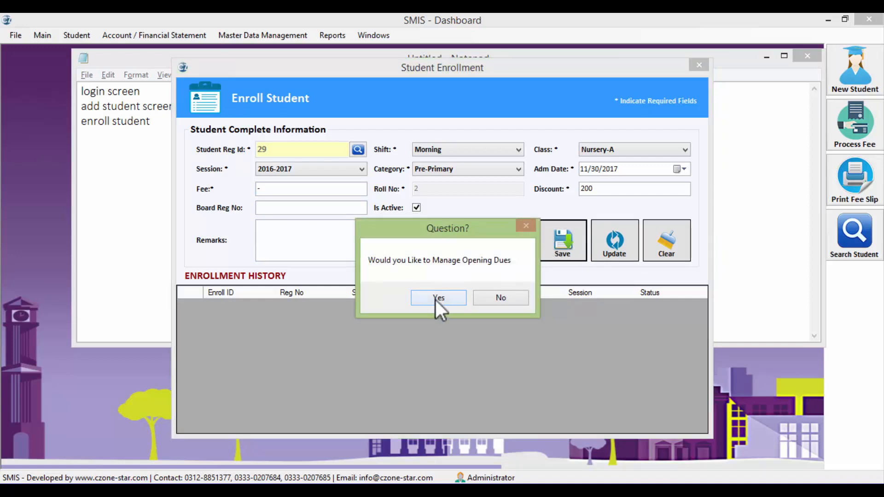
click(435, 298)
click(210, 137)
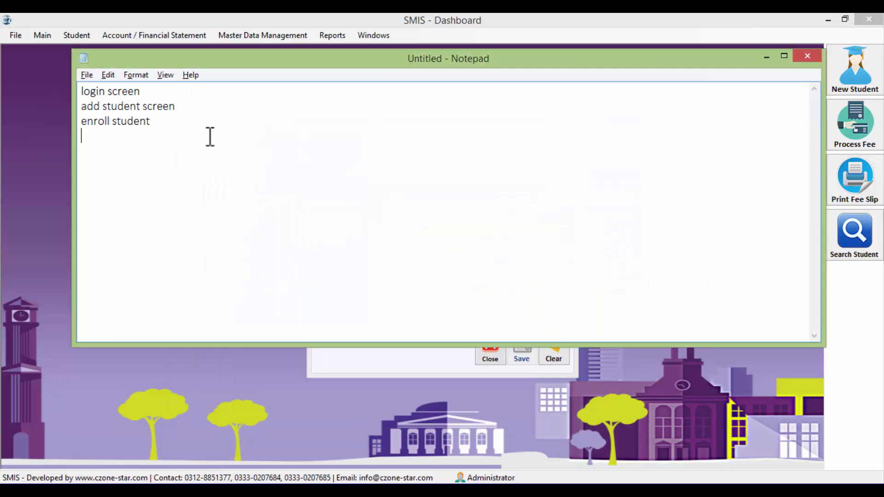
Add the note 'provide previous dues from manual register system' and return to Opening Dues
text(provide previous d)
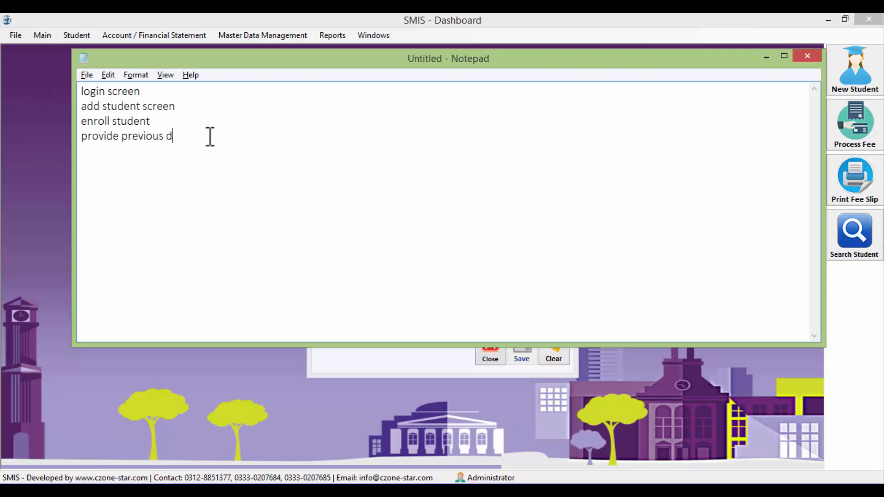
text(ues from manual)
text( sss)
key(BackSpace)
key(BackSpace)
text(yste)
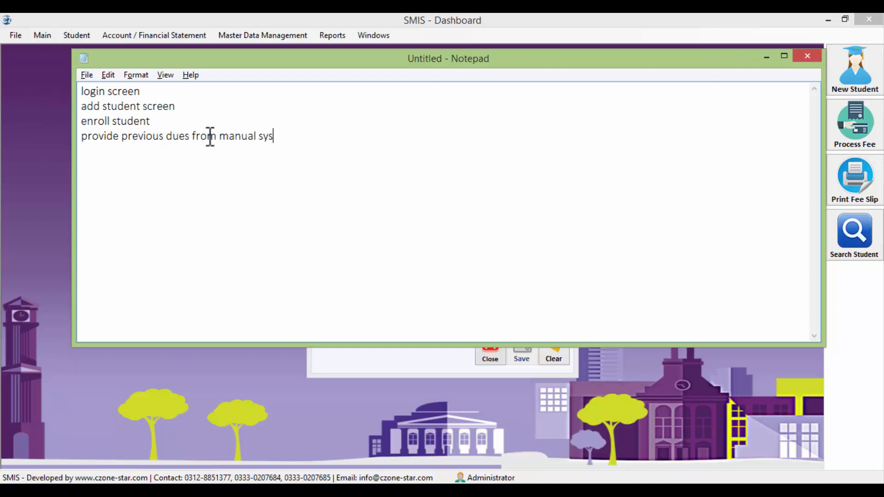
key(BackSpace)
key(BackSpace)
key(BackSpace)
key(BackSpace)
key(BackSpace)
text(register system)
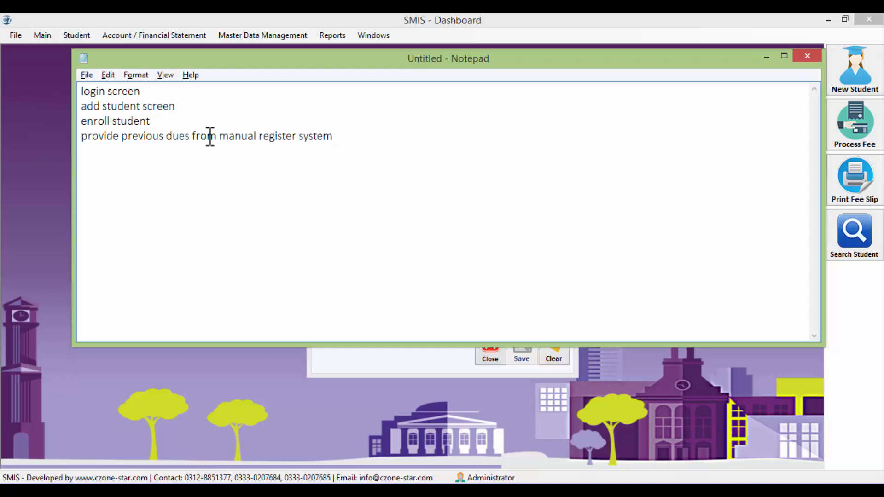
key(alt+Tab)
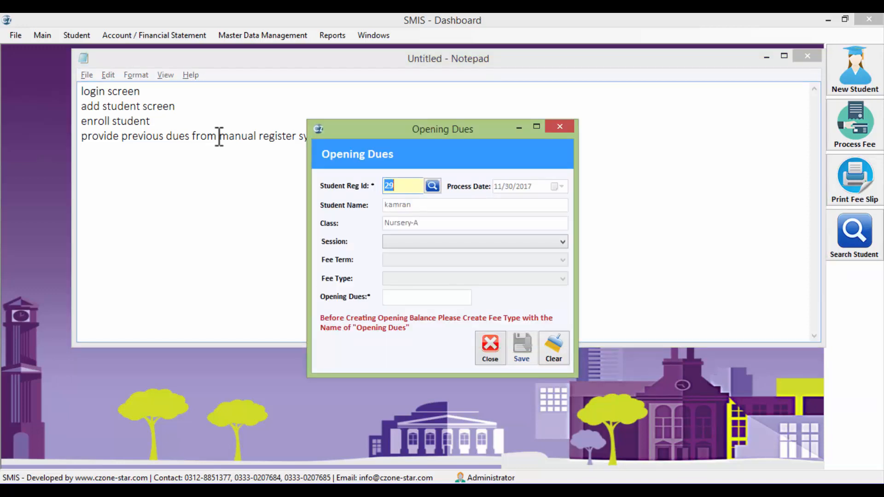
Save 15000 Opening Dues for session 2017-2018, fee term October-2017, then close the form
click(429, 242)
click(425, 254)
click(426, 260)
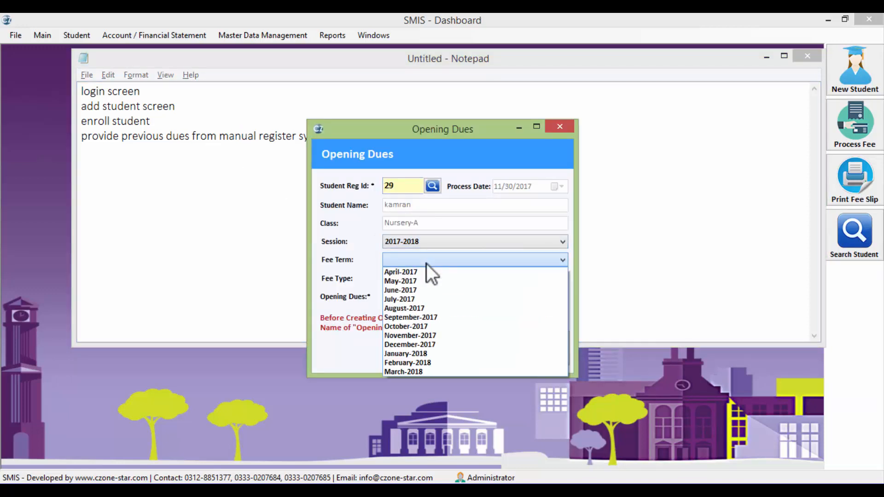
click(413, 328)
click(400, 280)
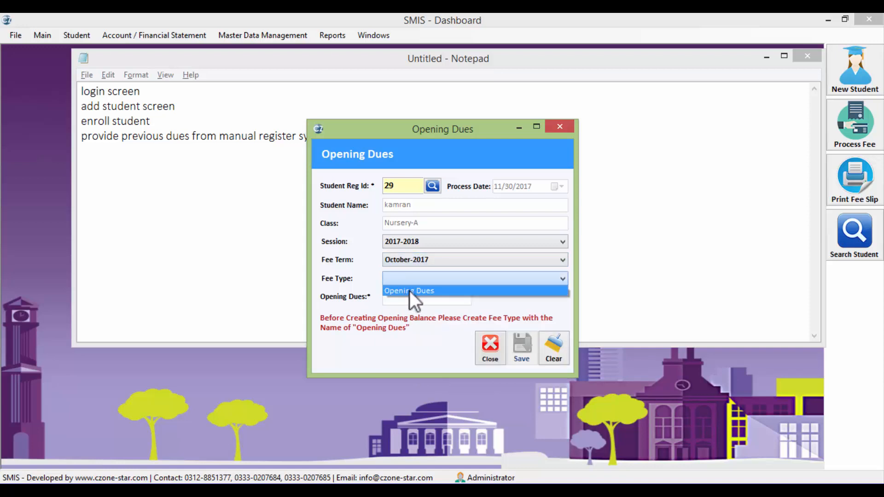
click(410, 291)
click(413, 297)
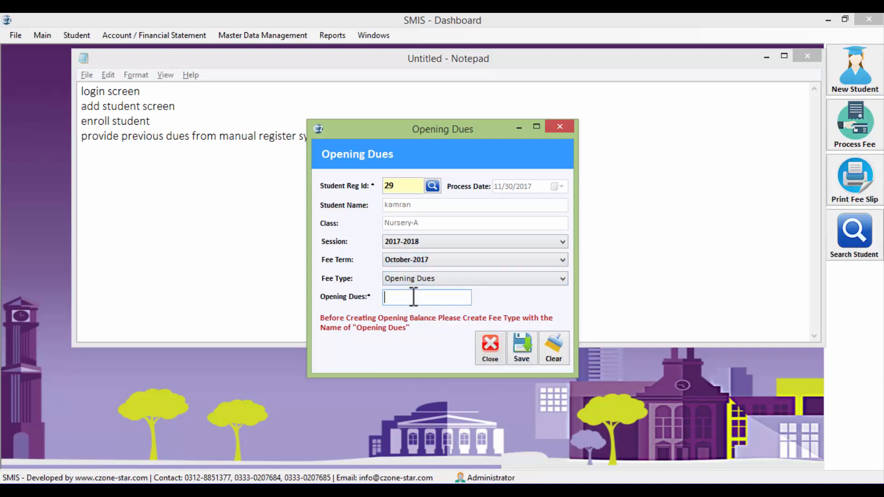
text(15000)
click(527, 352)
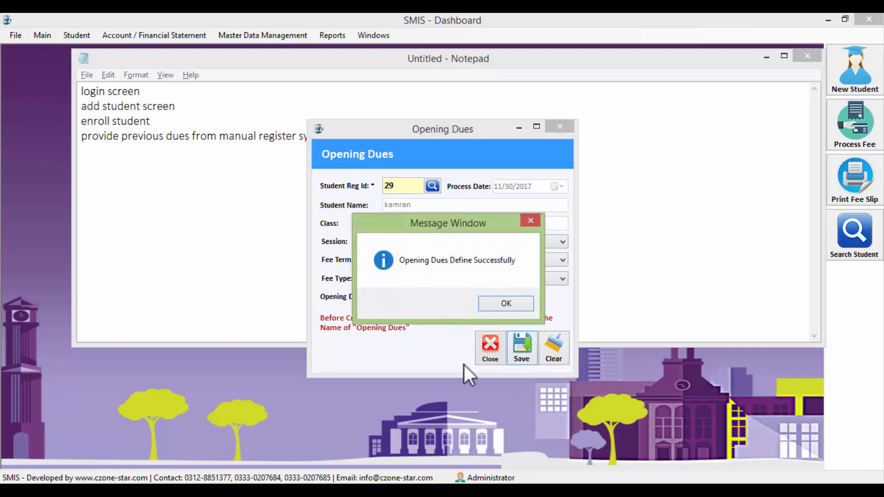
click(501, 302)
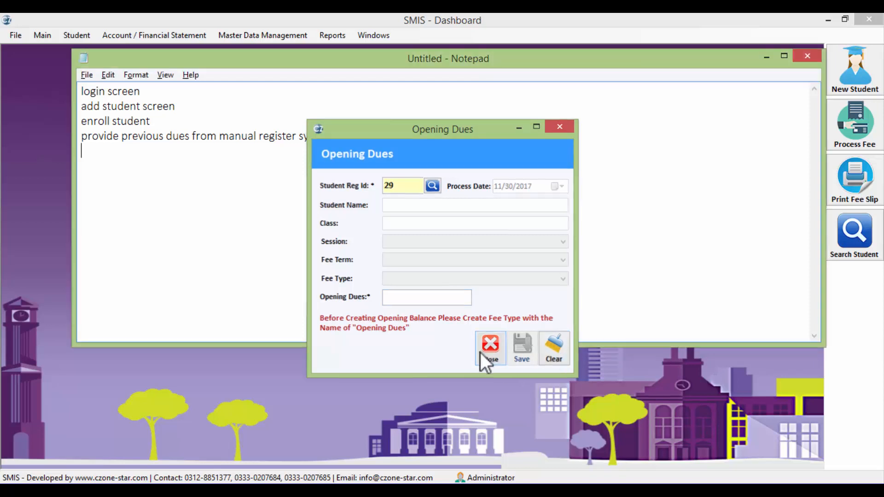
click(481, 352)
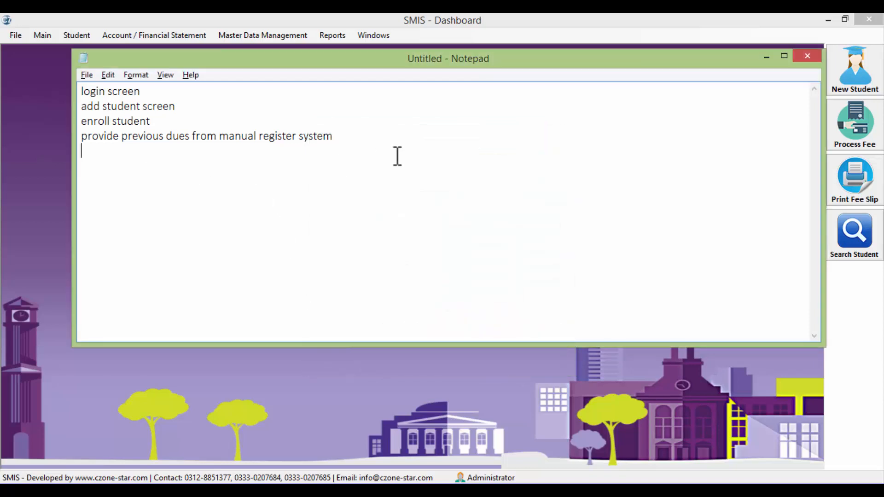
Type 'searching students' as the fifth note line, correcting the typo
text(searching studen)
text(t)
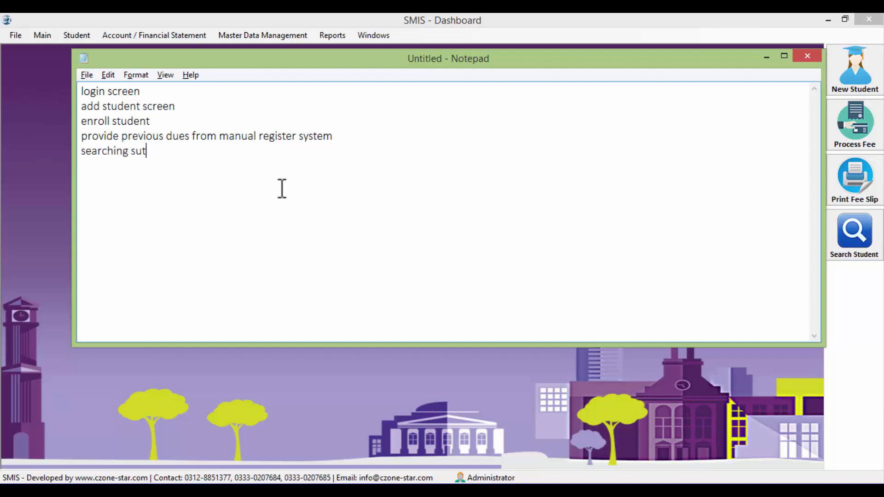
key(BackSpace)
key(BackSpace)
text(tudents)
Search students by name, open student 29's registration record, then close it and the search
click(871, 246)
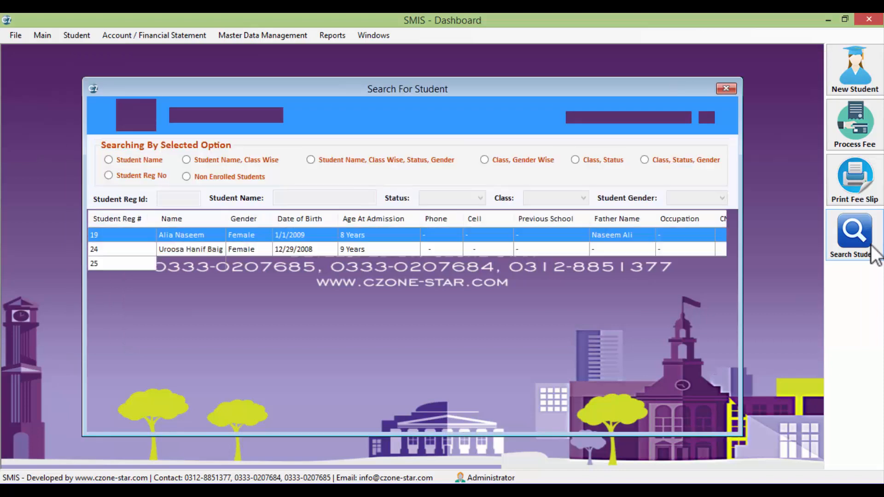
click(154, 164)
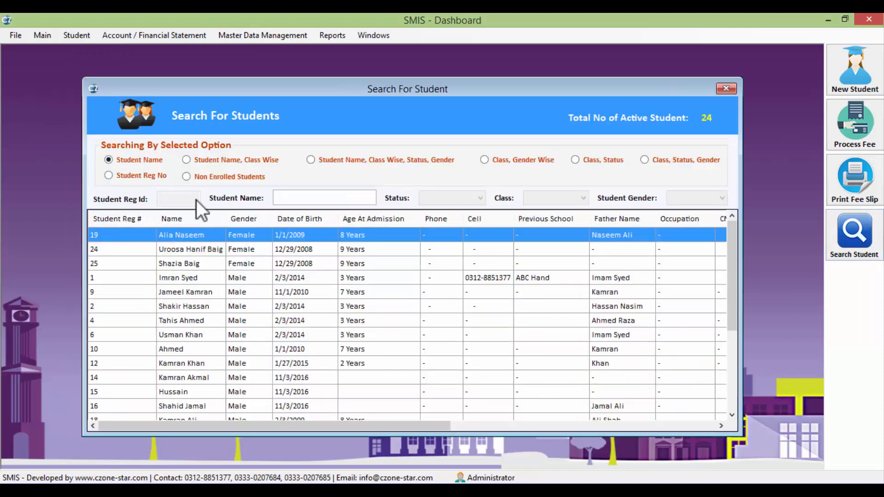
text(im)
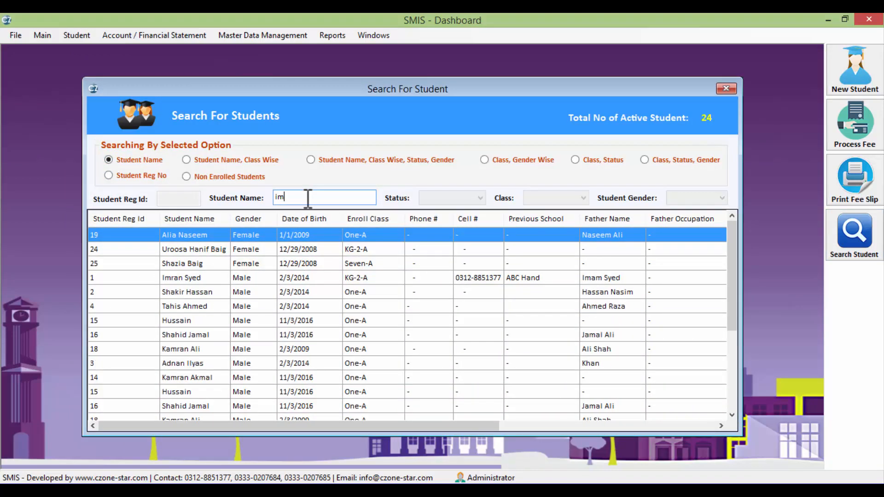
text(ran)
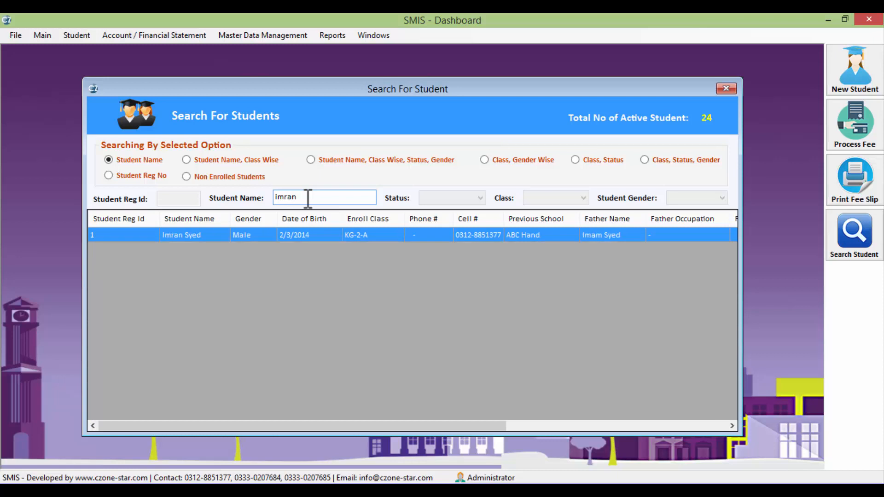
key(BackSpace)
key(BackSpace)
key(BackSpace)
key(BackSpace)
key(BackSpace)
text(k)
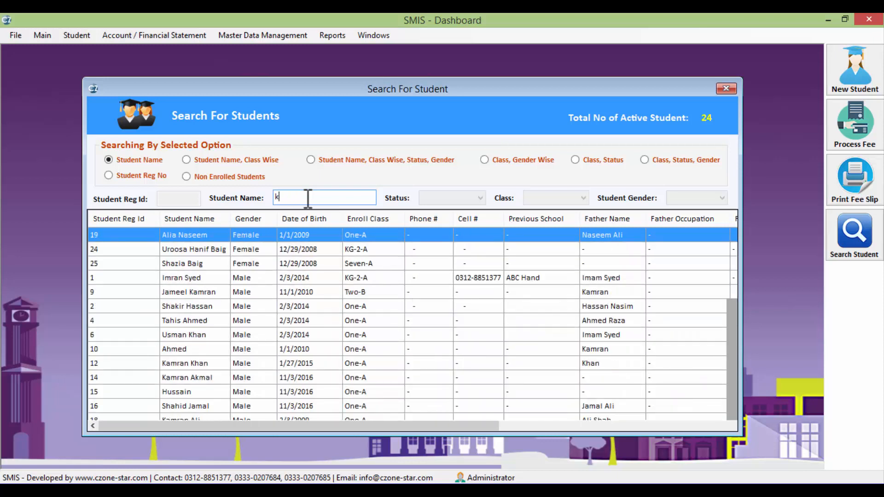
text(amran)
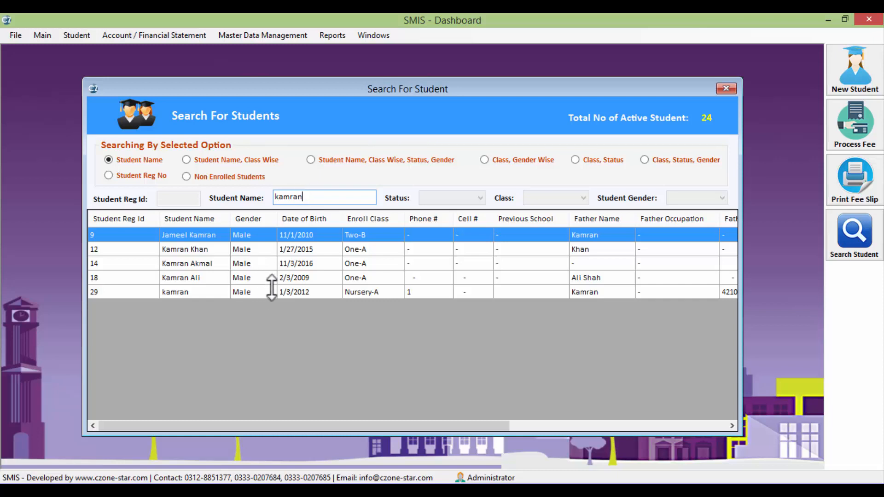
click(381, 291)
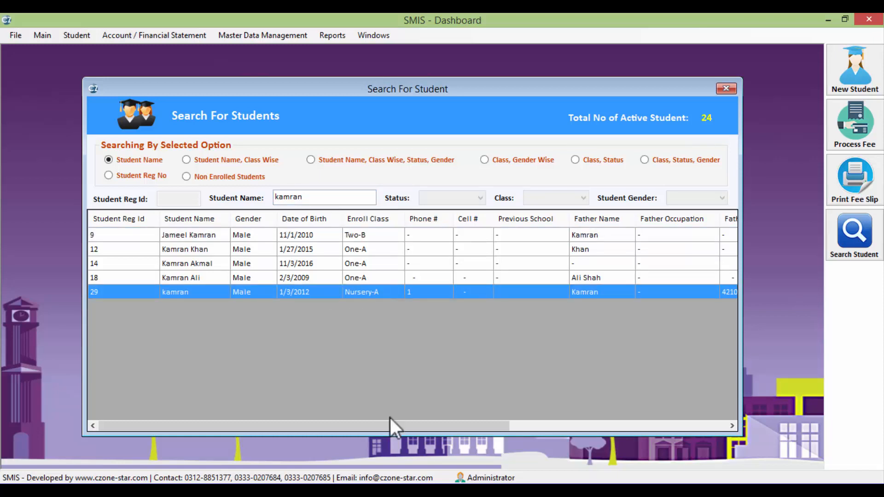
drag(407, 426, 363, 432)
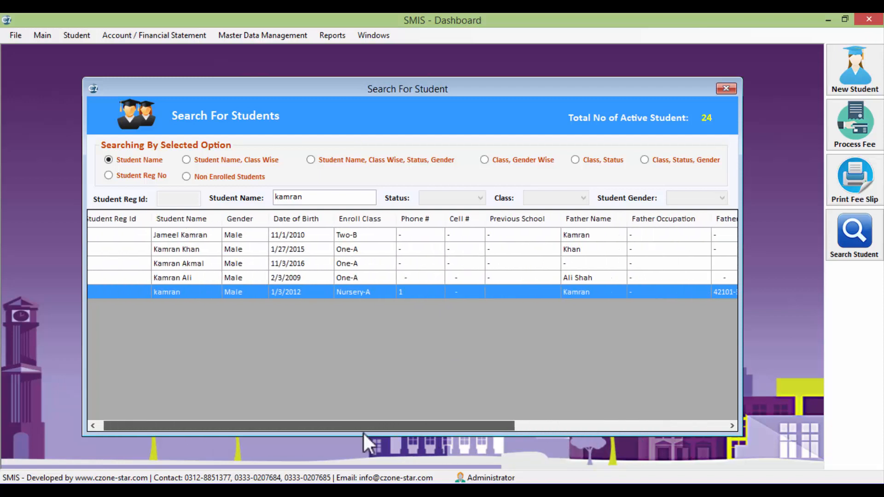
double_click(207, 293)
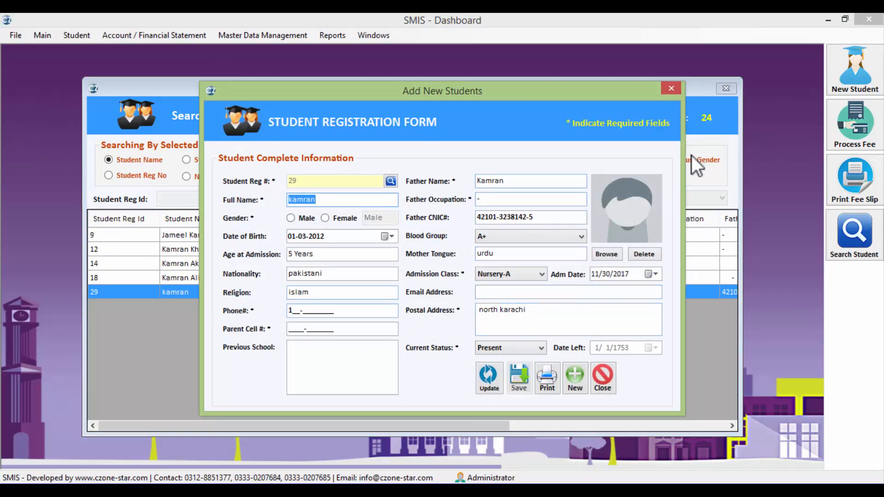
click(671, 88)
click(726, 88)
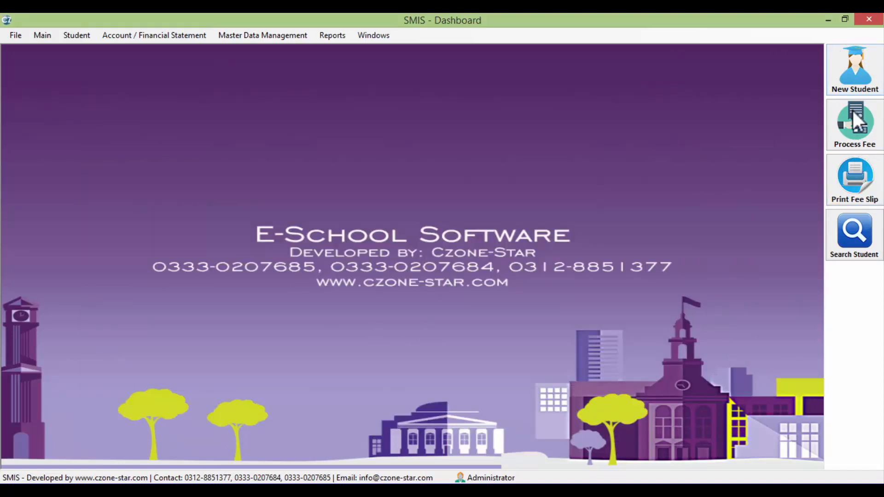
Note 'generating fee voucher for november with annual charges and lab fee for the student we added here'
key(alt+Tab)
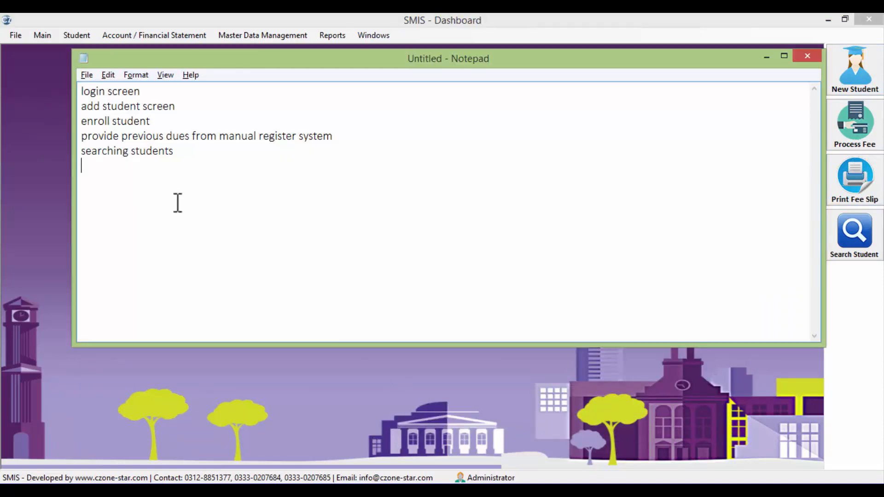
key(Return)
text(generating fee c)
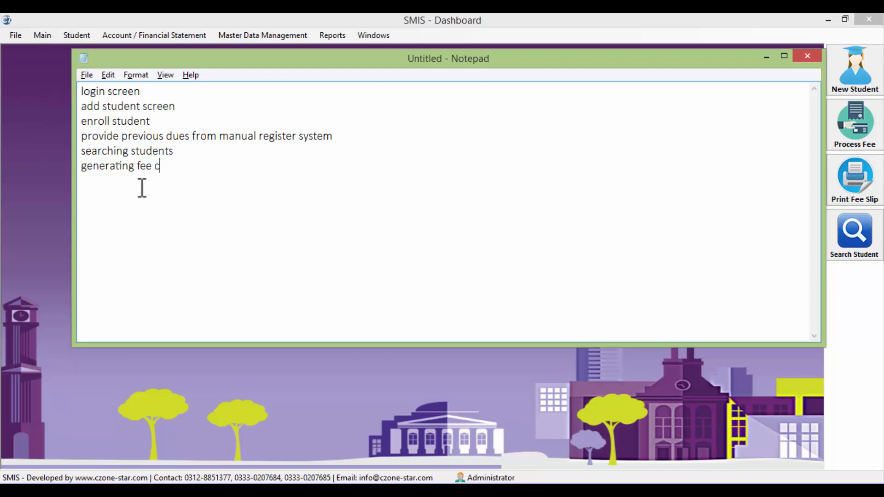
key(BackSpace)
text(voucher for november)
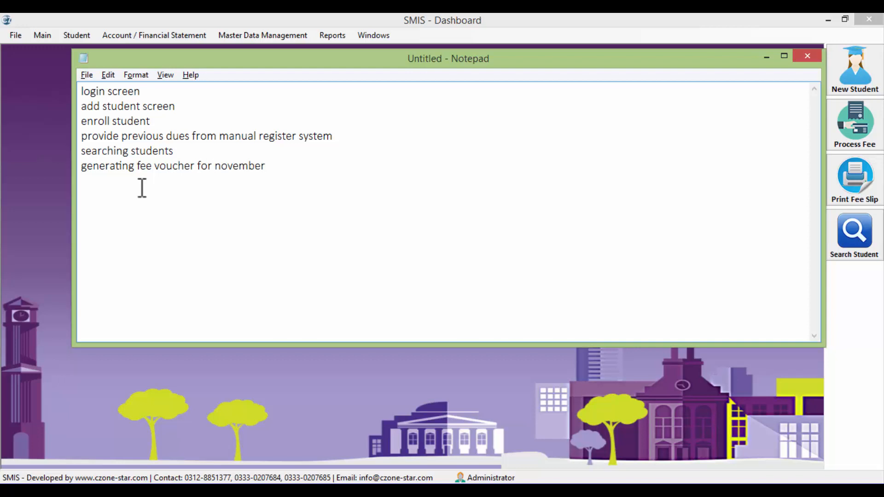
text( with)
text(annual charge)
key(BackSpace)
key(BackSpace)
key(BackSpace)
key(BackSpace)
key(BackSpace)
key(BackSpace)
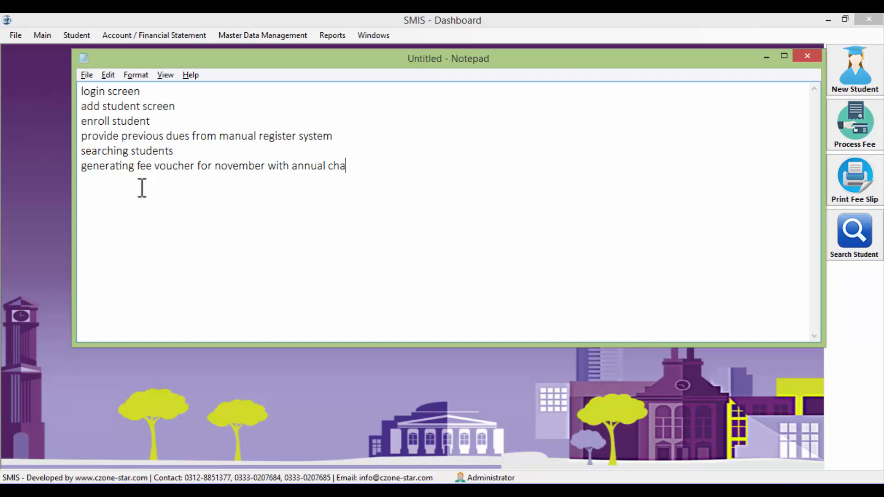
text(charges and lab fee)
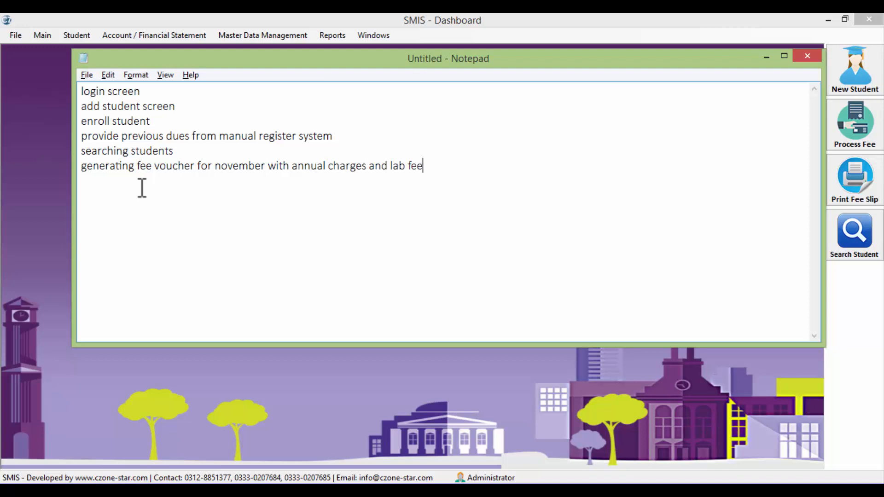
key(Return)
key(BackSpace)
text(for the student we adde)
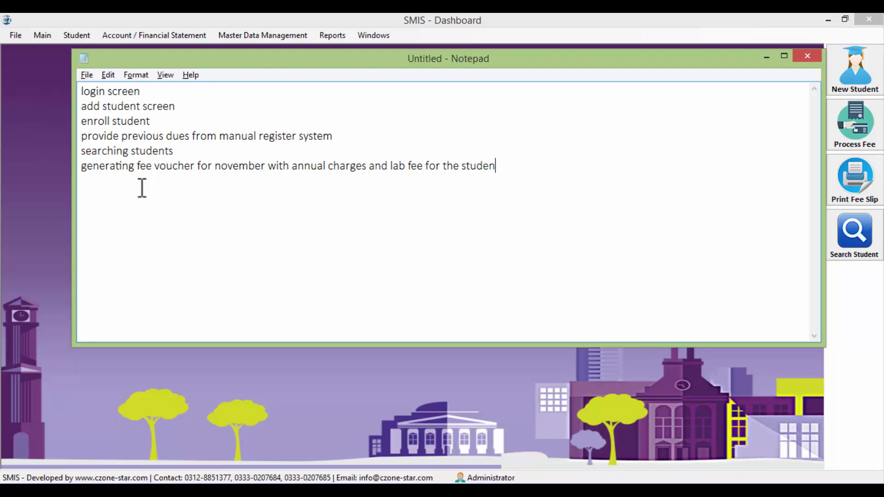
text(d here)
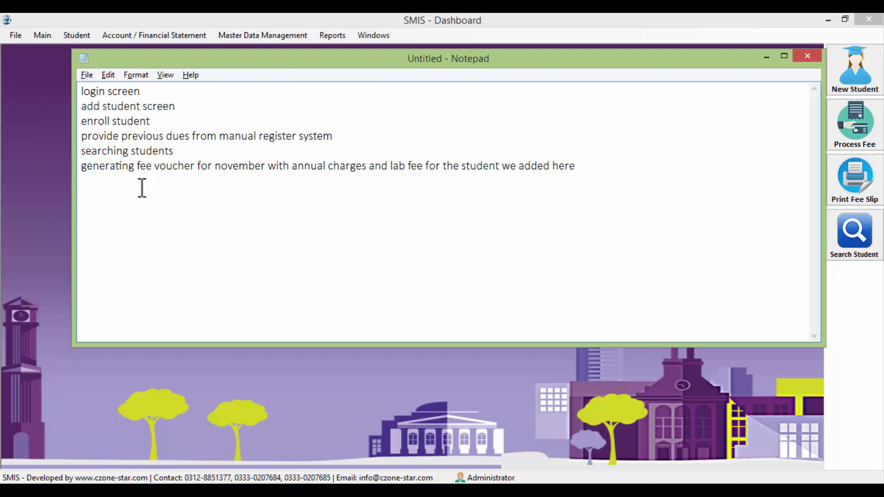
key(Return)
key(alt+Tab)
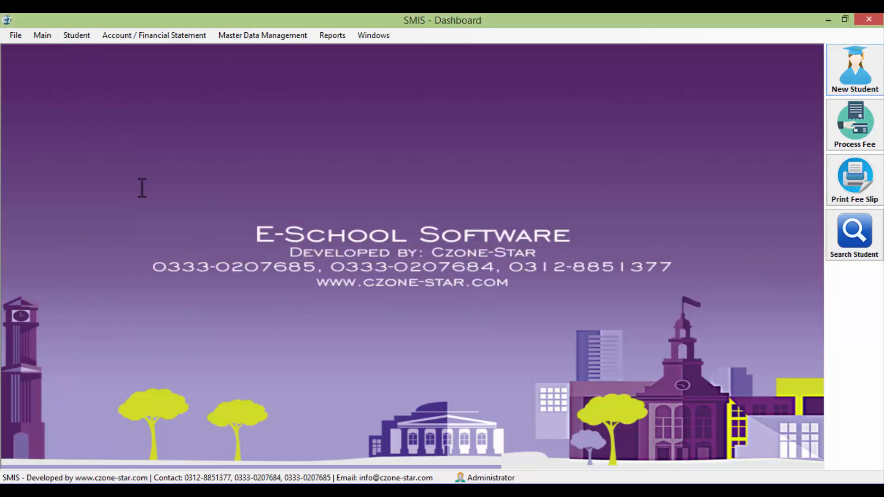
Open the General / Admission Fee Recipt form under Account / Financial Statement
click(107, 36)
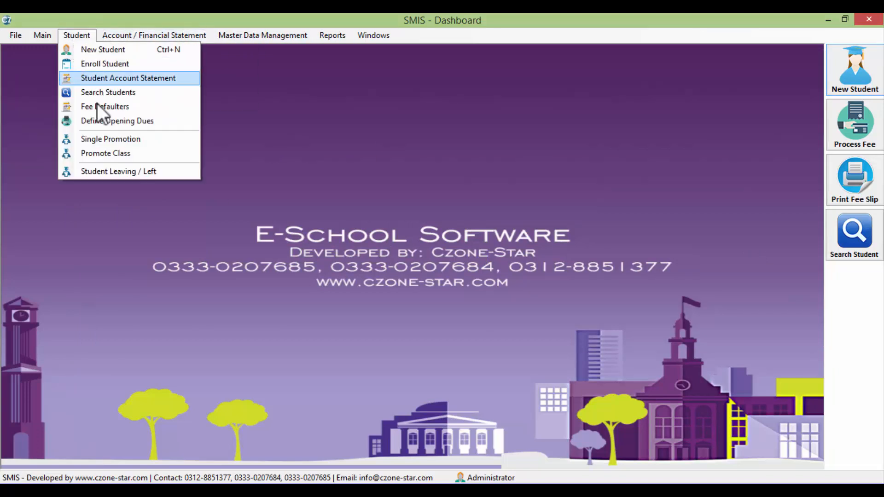
mouse_move(219, 37)
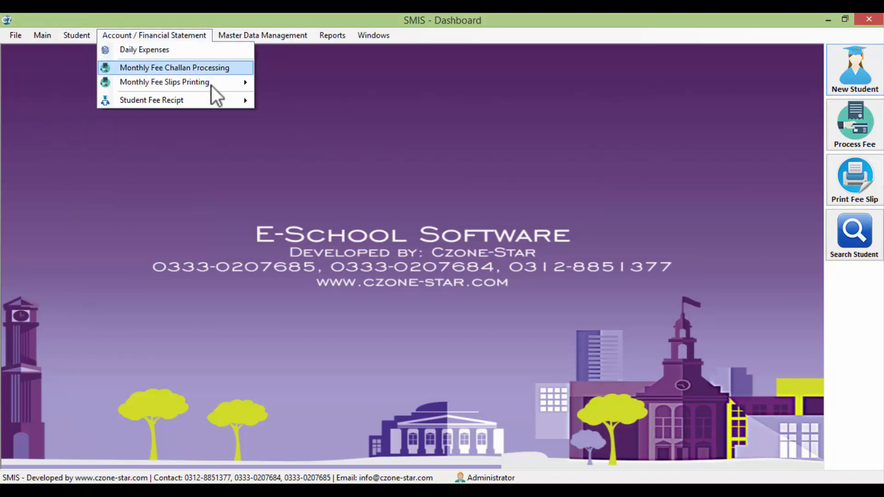
mouse_move(209, 98)
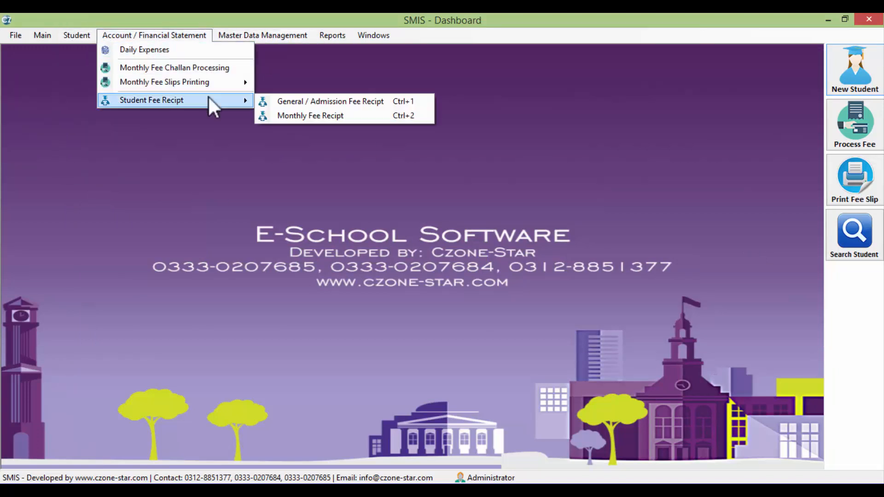
click(371, 102)
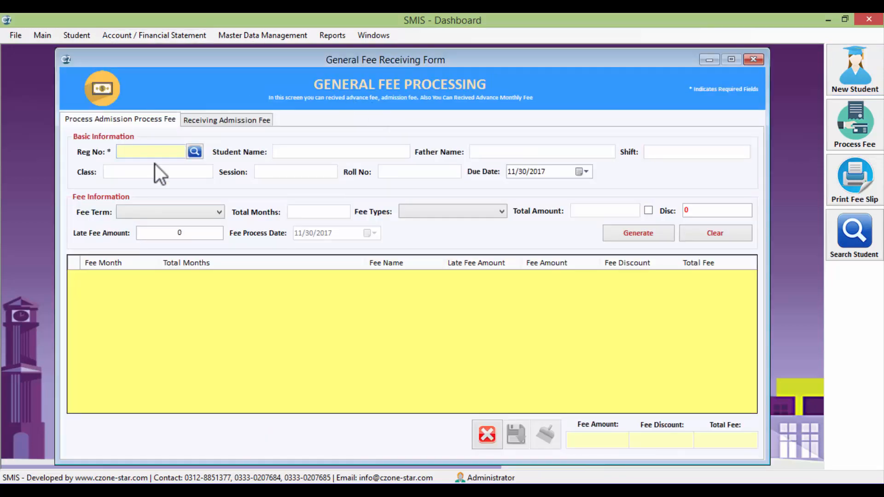
Search by student name and load the Nursery-A student 29 into the form
click(194, 151)
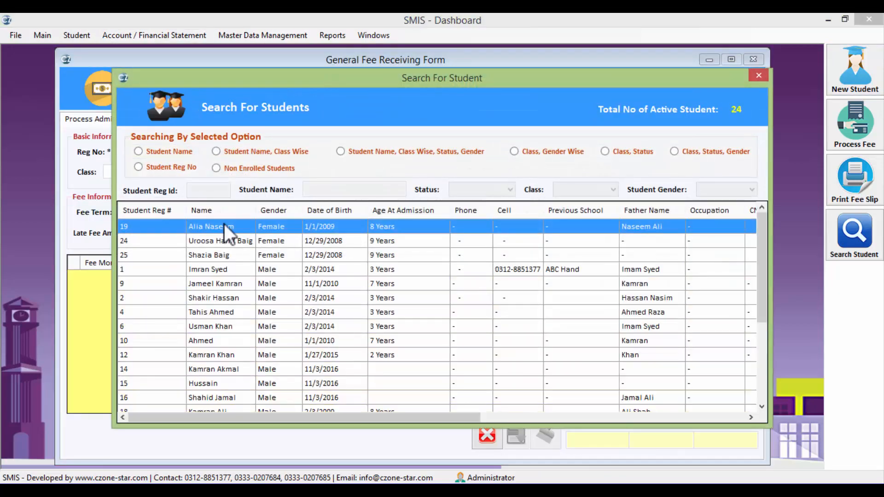
click(220, 153)
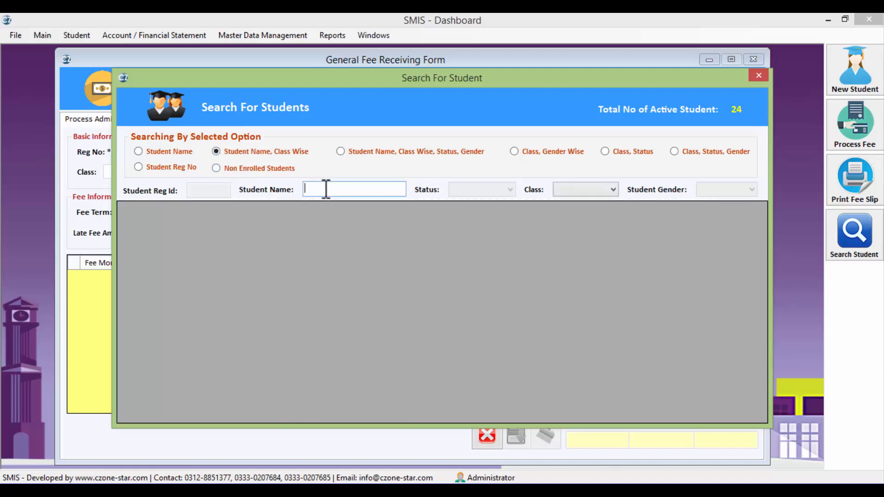
text(kamran)
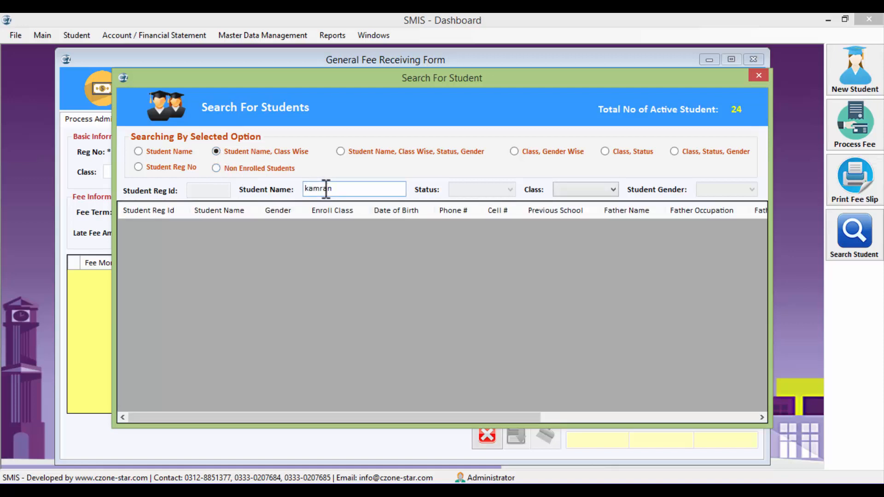
click(180, 151)
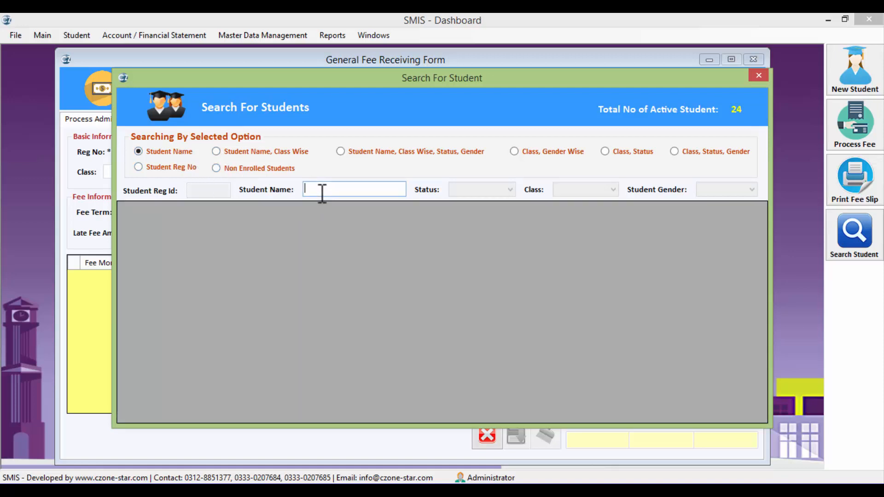
text(kamran)
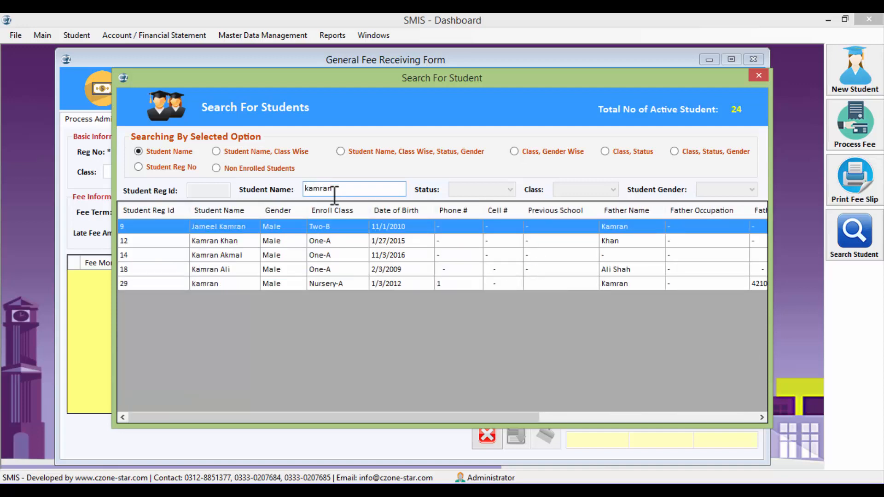
double_click(337, 284)
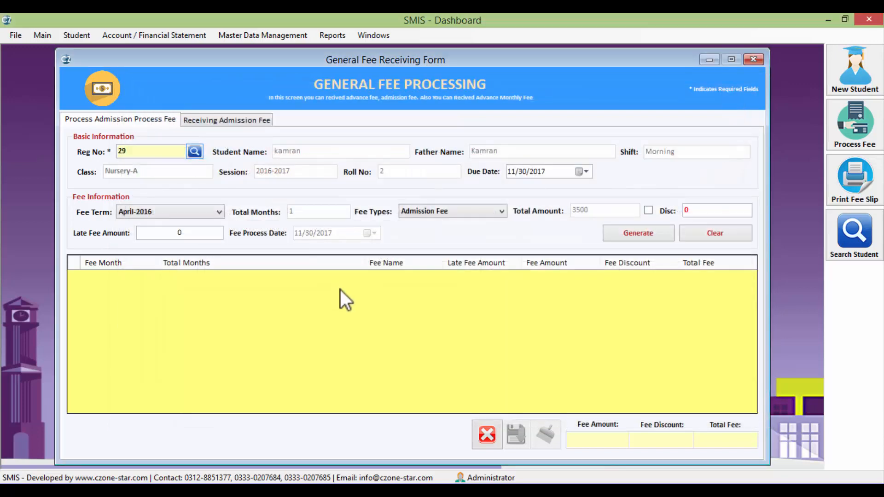
Choose fee term Nov-2016 and fee type Annual Fee for the student
click(168, 233)
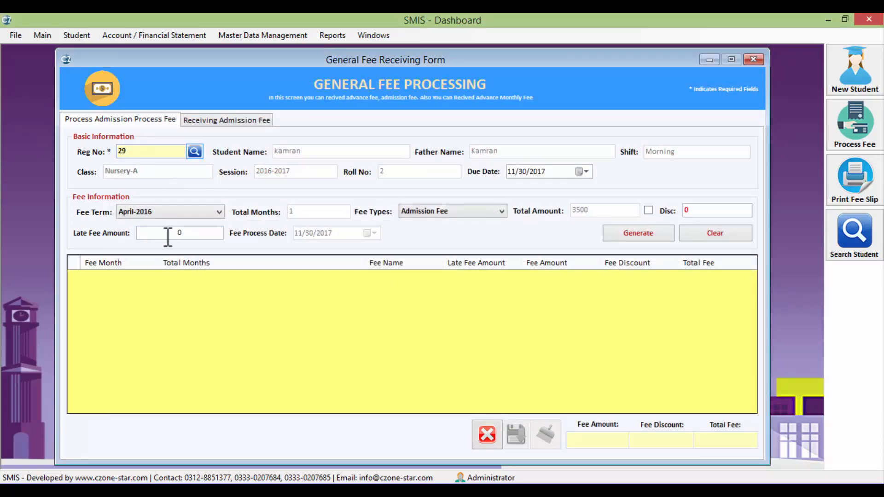
click(194, 212)
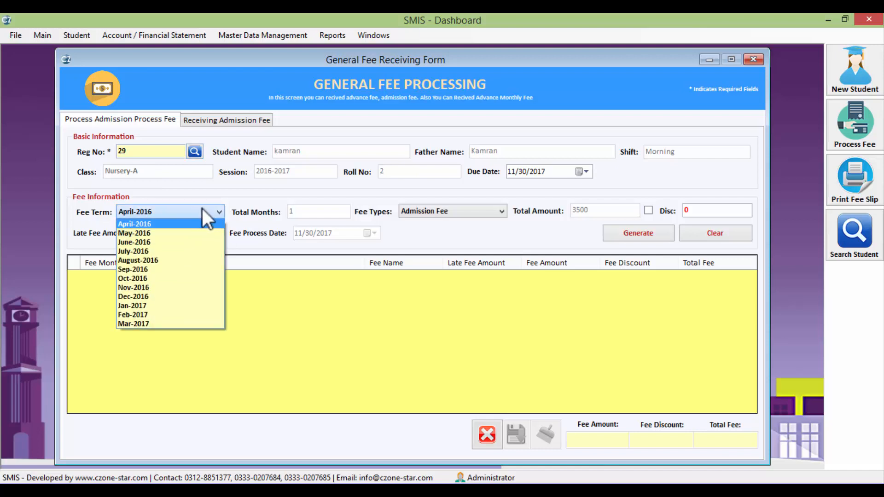
click(143, 288)
click(480, 213)
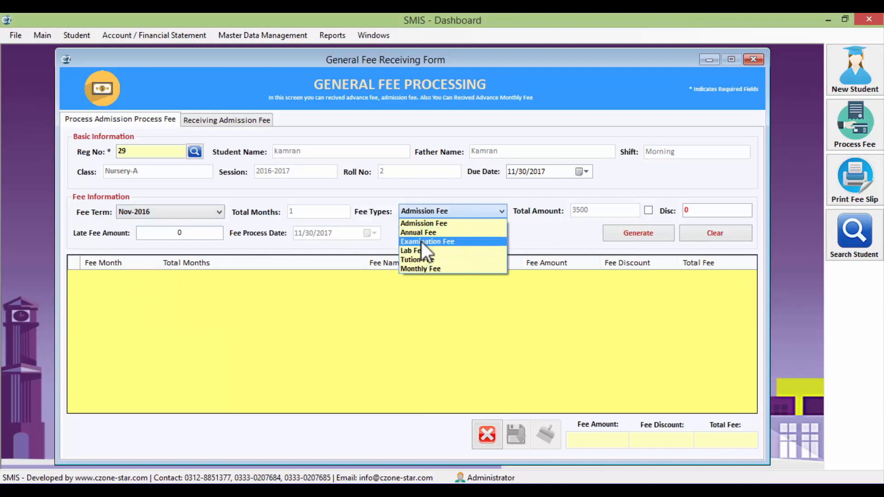
click(441, 234)
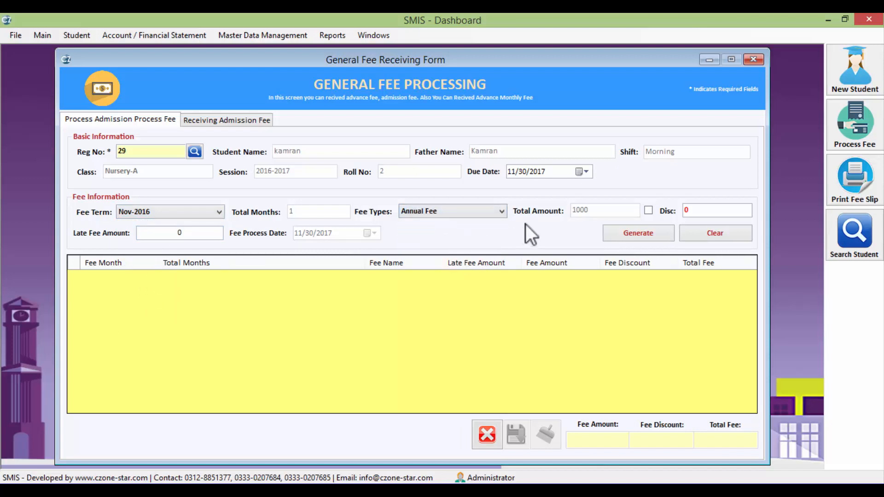
Set late fee 100 and due date 11/10/2017, then generate and save the Annual Fee
click(694, 212)
click(177, 236)
text(100)
click(583, 173)
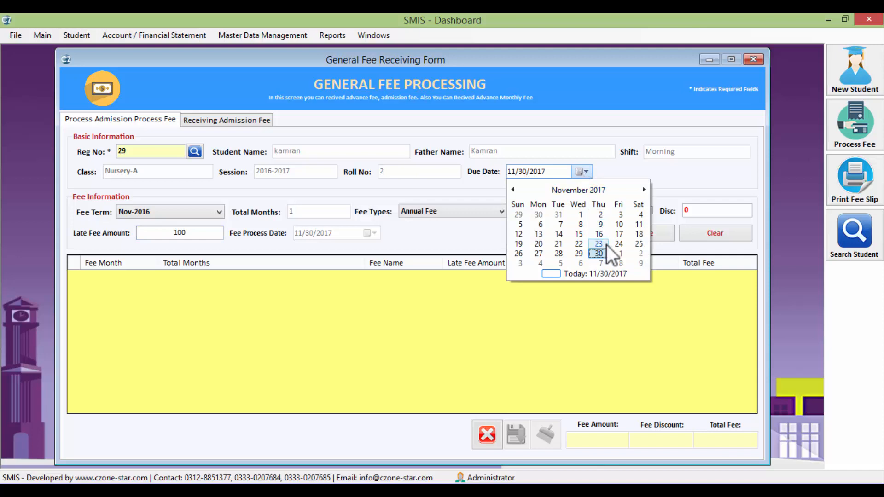
click(617, 226)
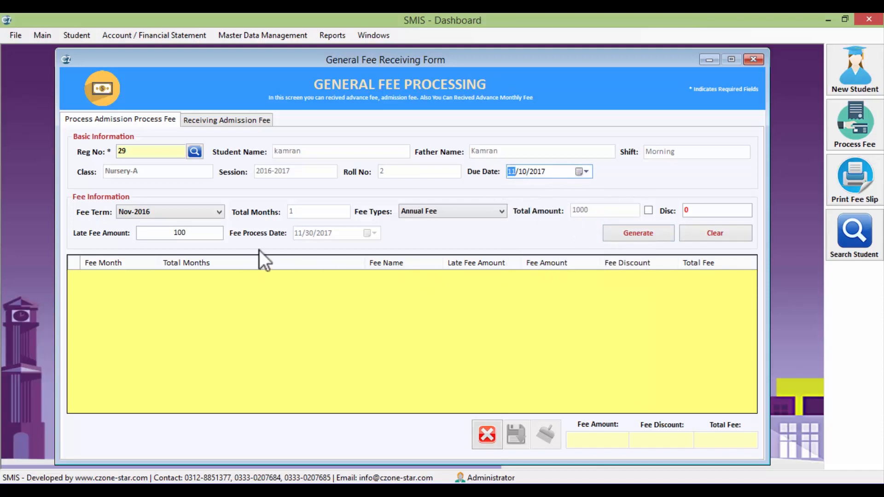
click(651, 238)
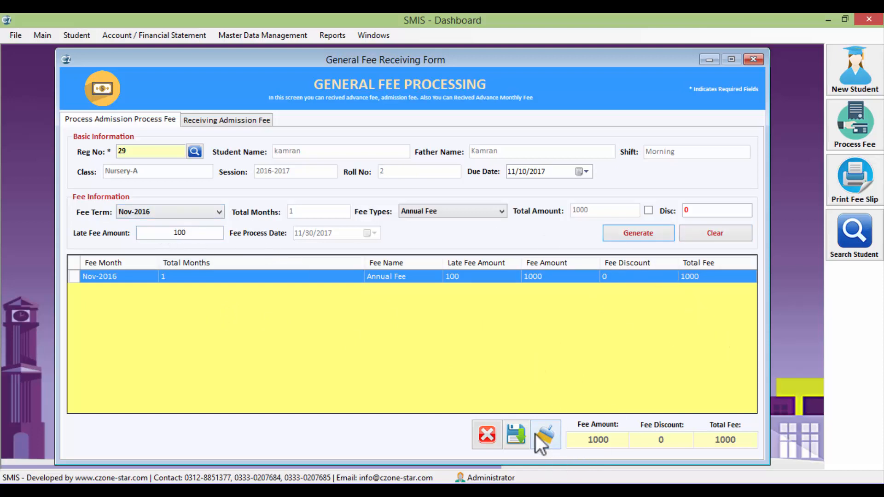
click(514, 434)
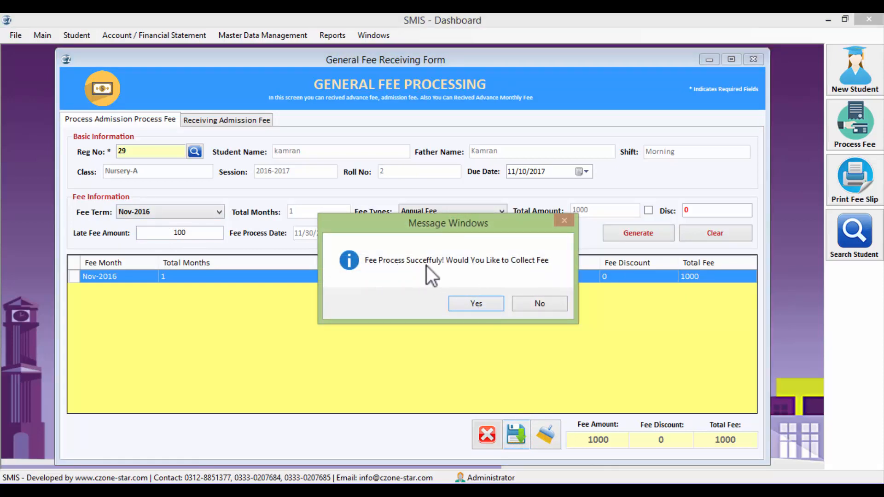
Proceed to fee collection and check the student id and session (2017-2018) on the receiving form
click(475, 304)
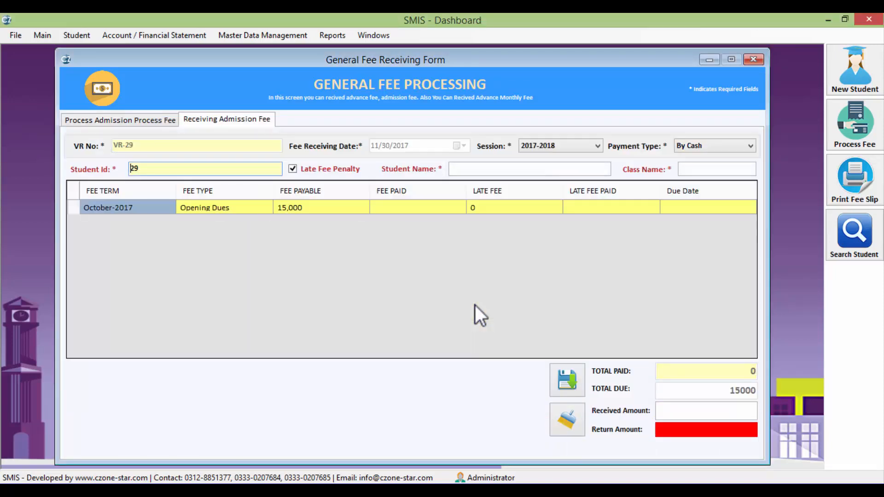
click(206, 175)
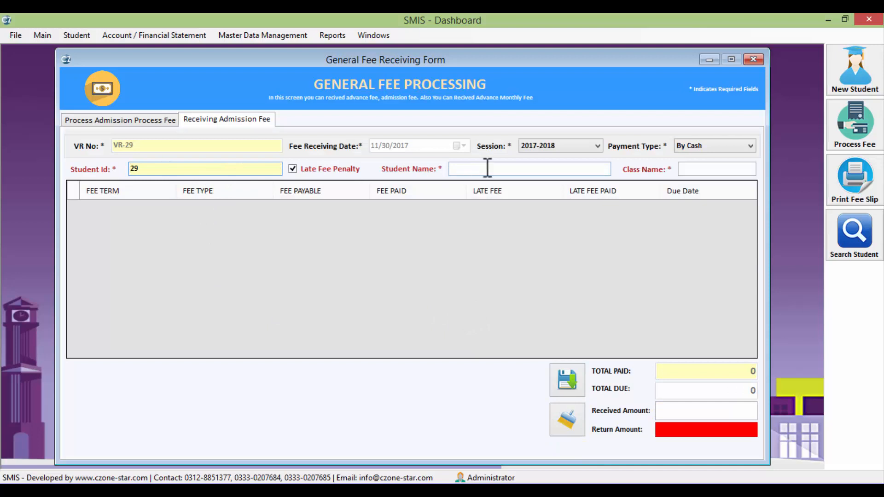
click(581, 144)
click(574, 155)
click(164, 170)
click(457, 168)
Mark the 2016 session as current in Master Data Management's academic session definitions
click(262, 35)
click(266, 60)
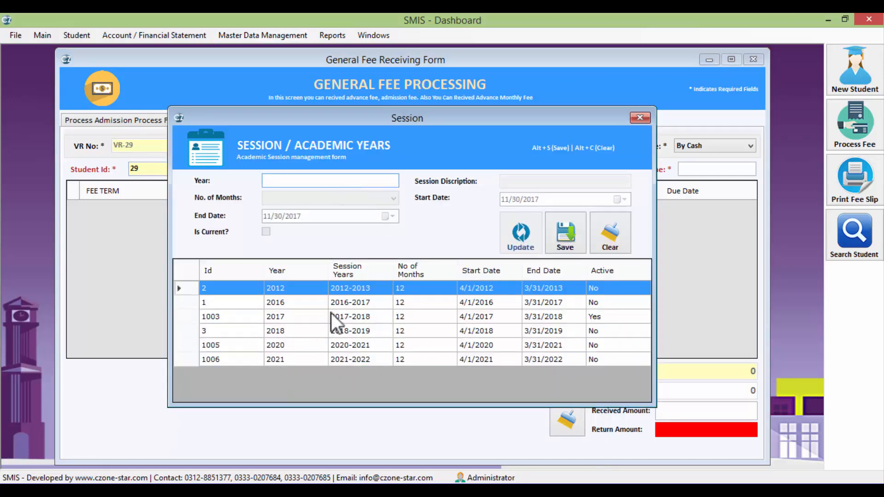
click(352, 305)
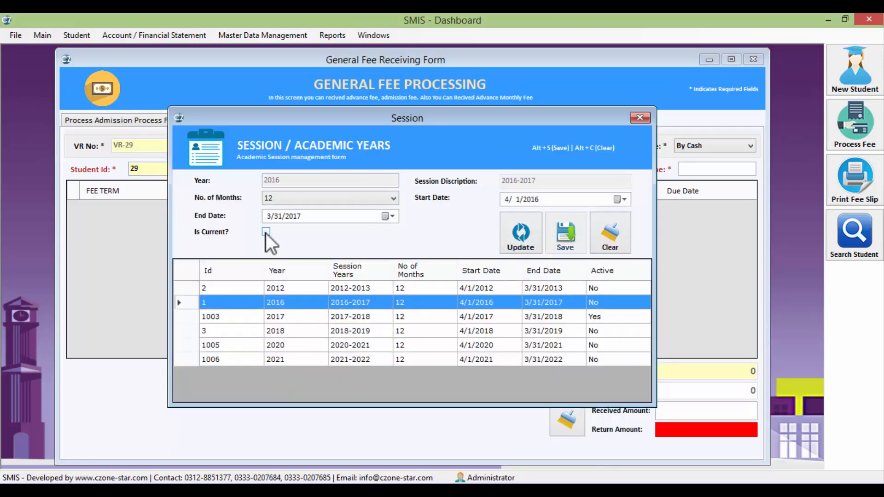
click(529, 236)
click(524, 302)
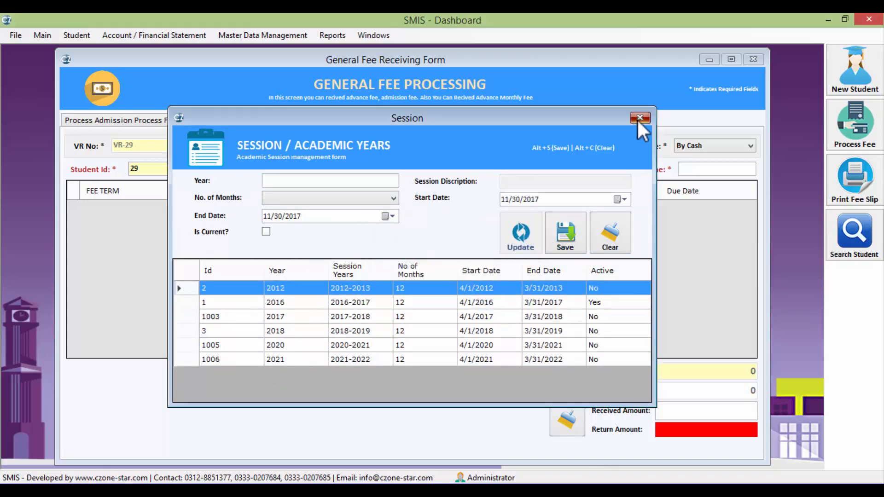
click(639, 118)
Recheck the session list on the receiving form, then close the fee receiving form
click(248, 169)
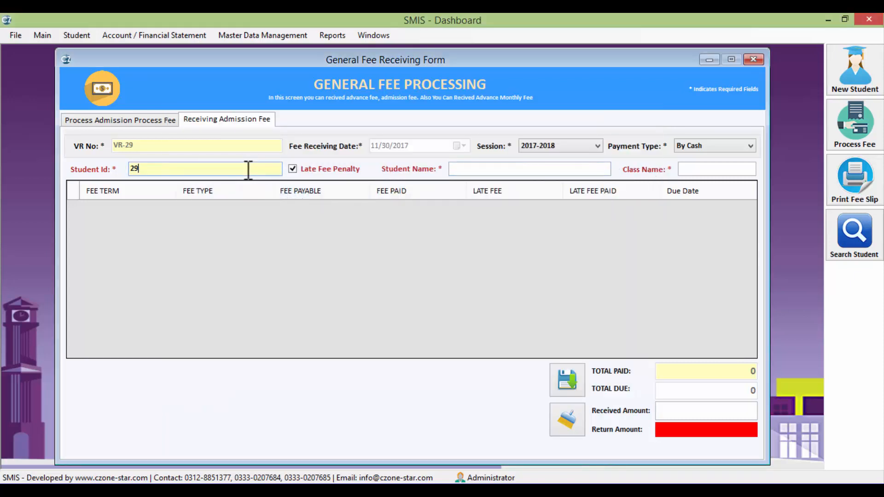
click(544, 143)
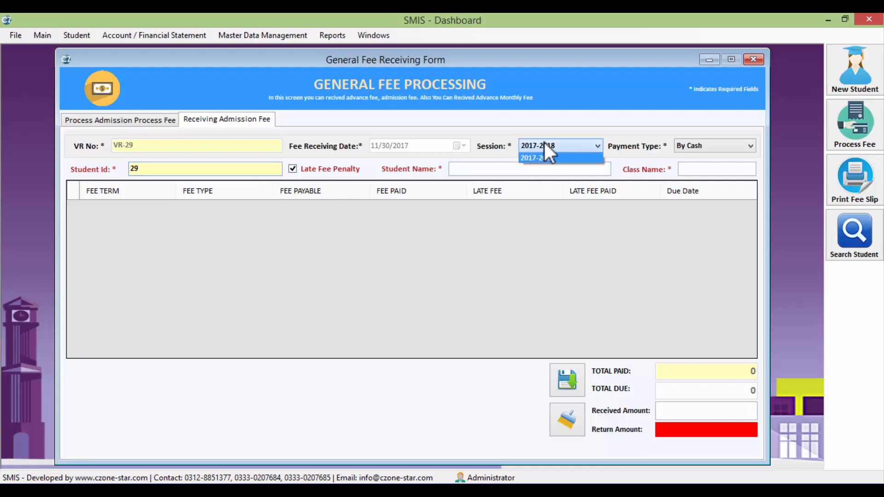
click(557, 147)
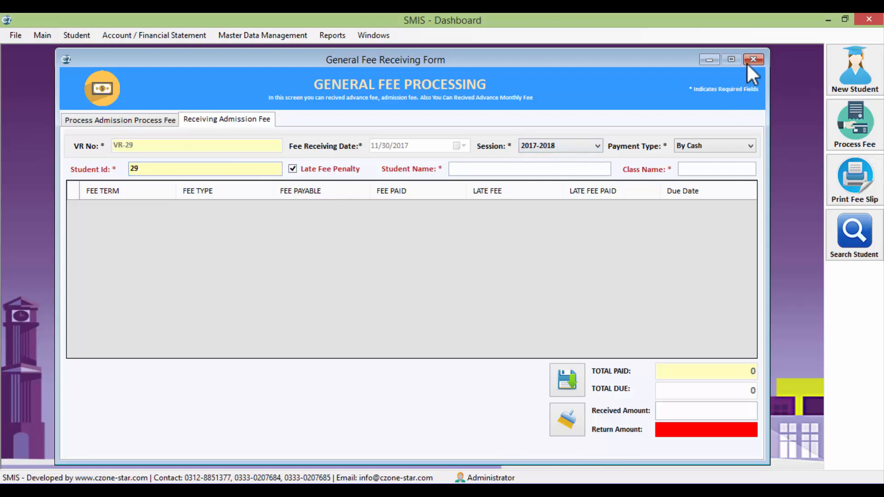
click(748, 62)
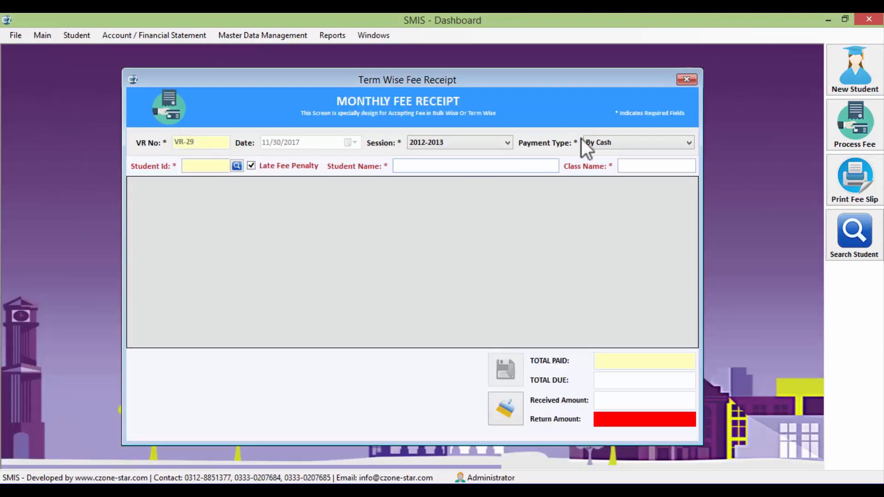
Select session 2016-2017 with cash payment, then load student 29's Nov-2016 Annual Fee row
click(429, 141)
click(435, 164)
click(595, 144)
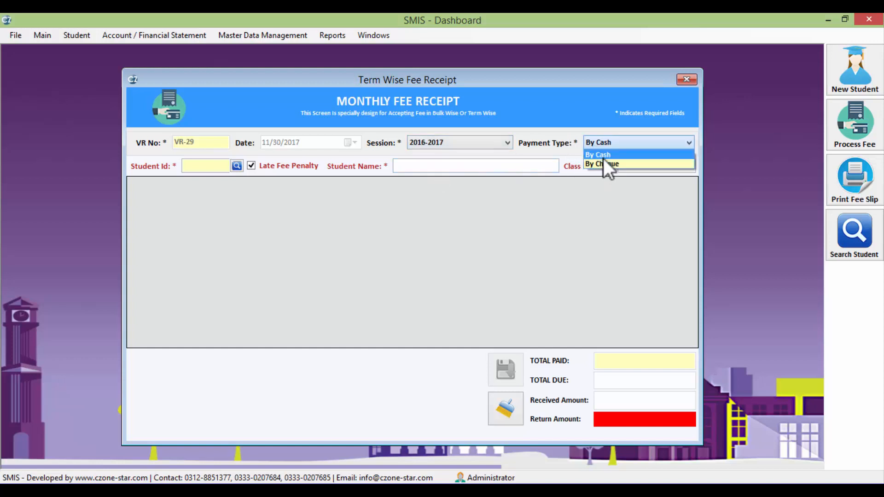
click(603, 159)
click(214, 162)
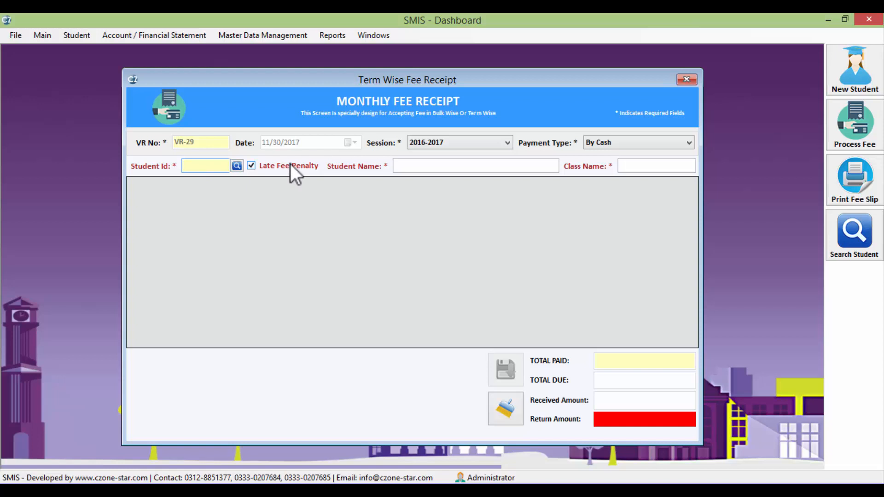
text(29)
key(Return)
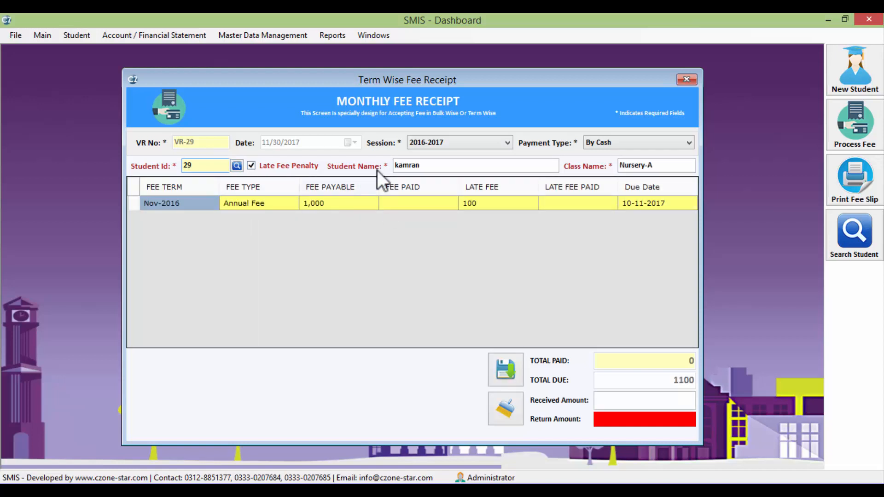
double_click(446, 164)
drag(654, 166, 584, 165)
click(395, 202)
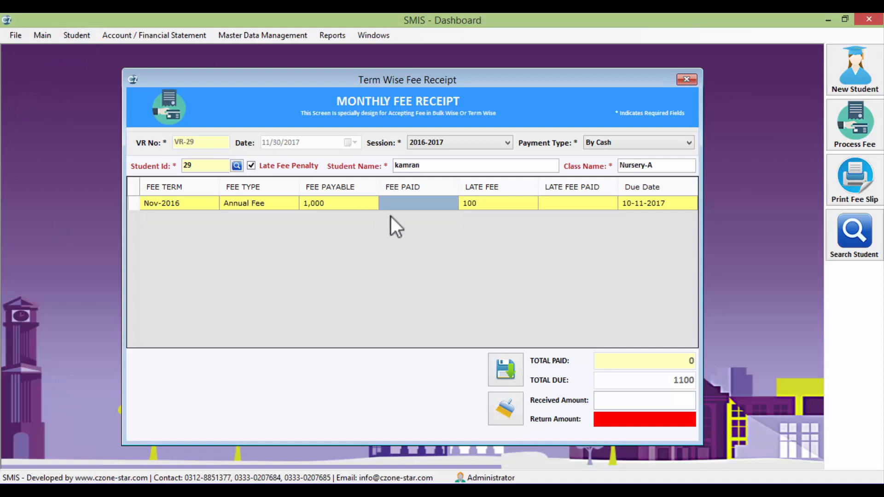
Enter 500 fee paid and 1000 received, save the receipt, and agree to print the slip
text(500)
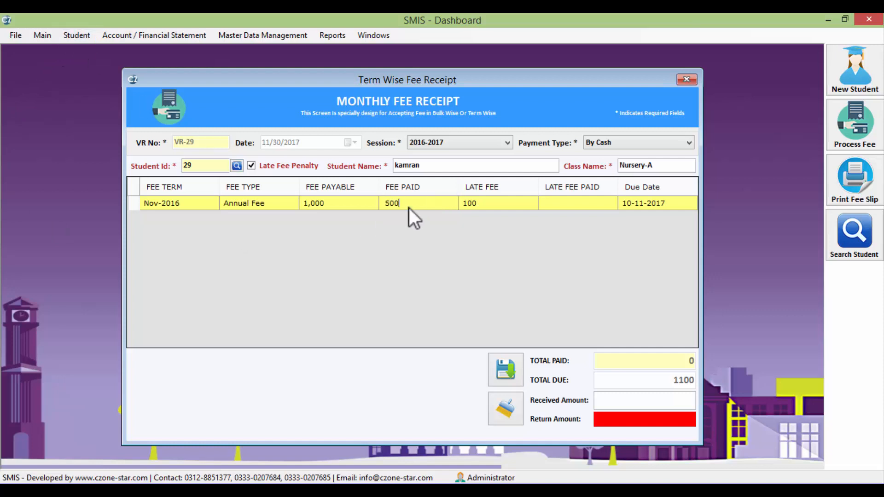
click(500, 205)
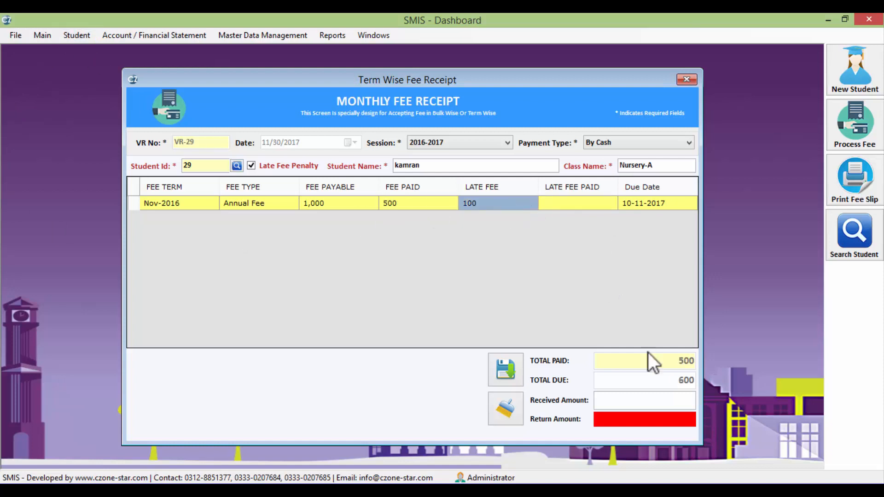
click(660, 399)
text(1000)
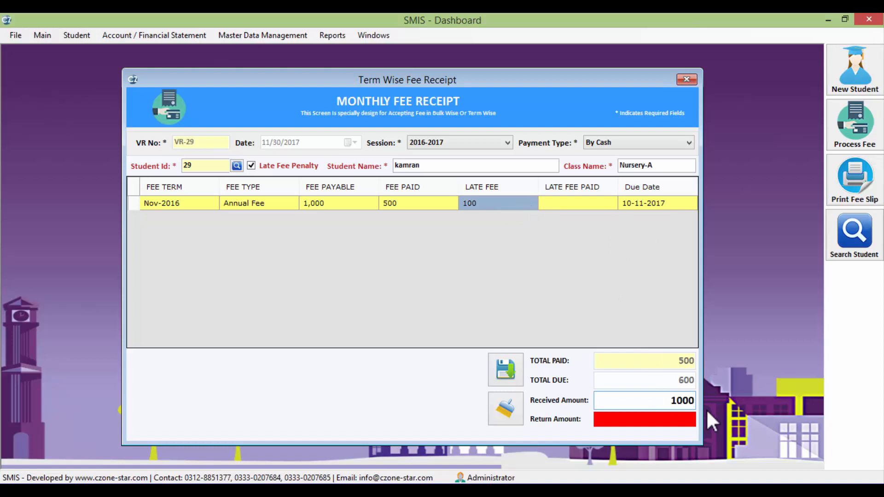
click(506, 377)
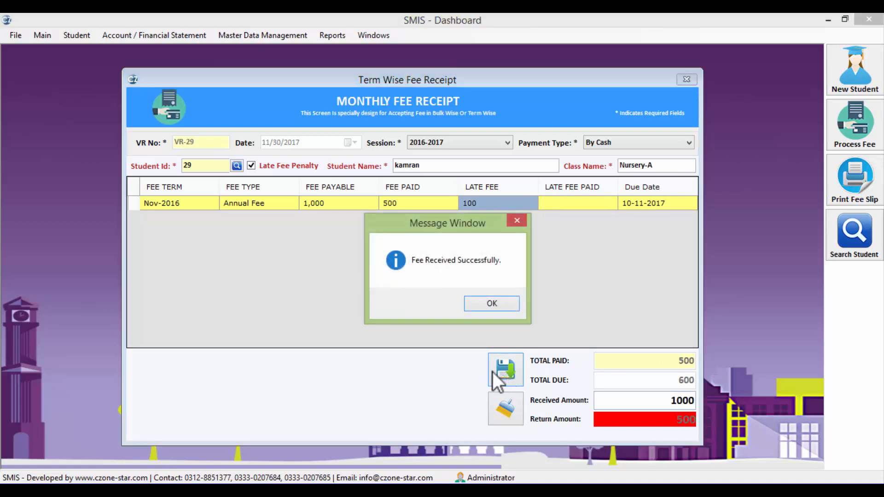
click(492, 303)
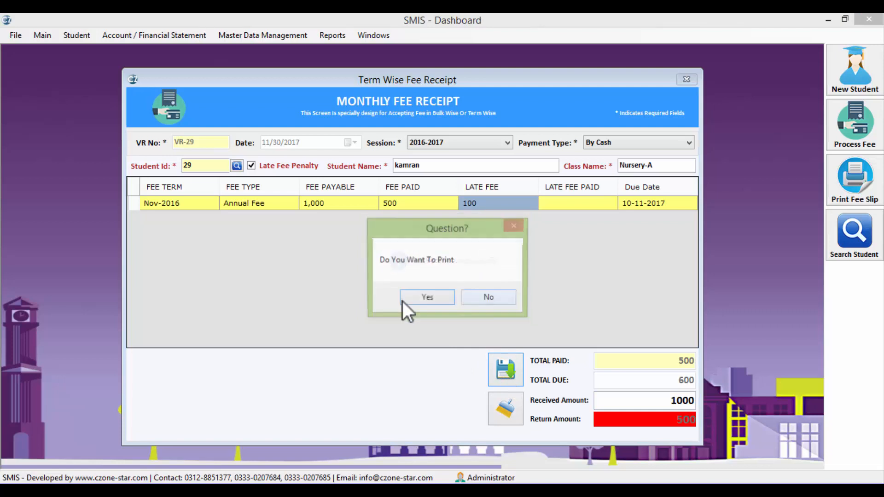
click(426, 298)
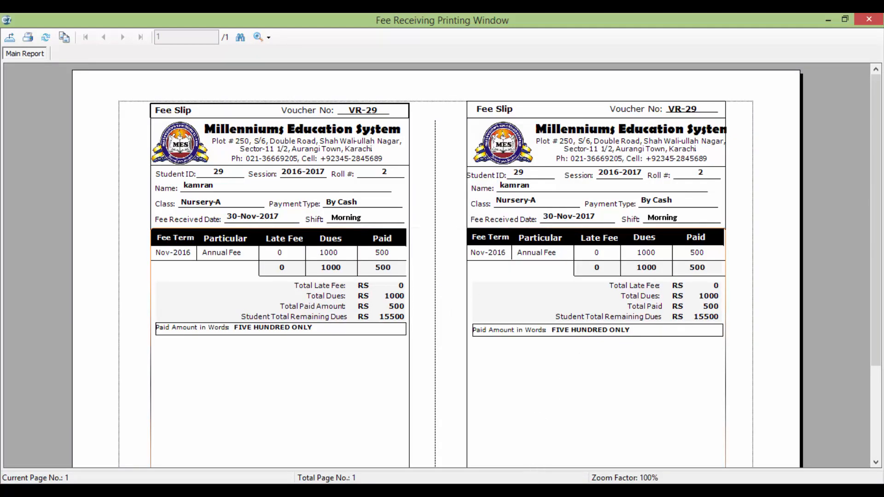
Type notes 'fee slip when you were getting fee in your school' and '...through your bank', then minimize Notepad
click(534, 491)
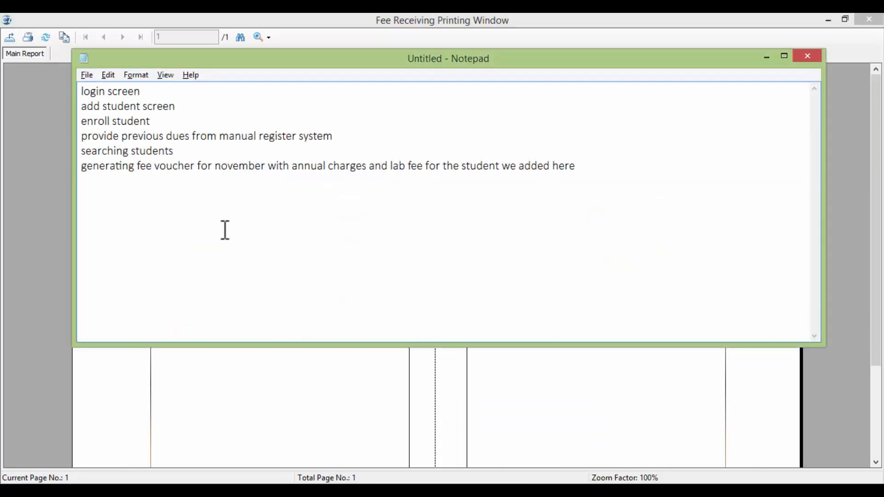
text(fee slip when yo)
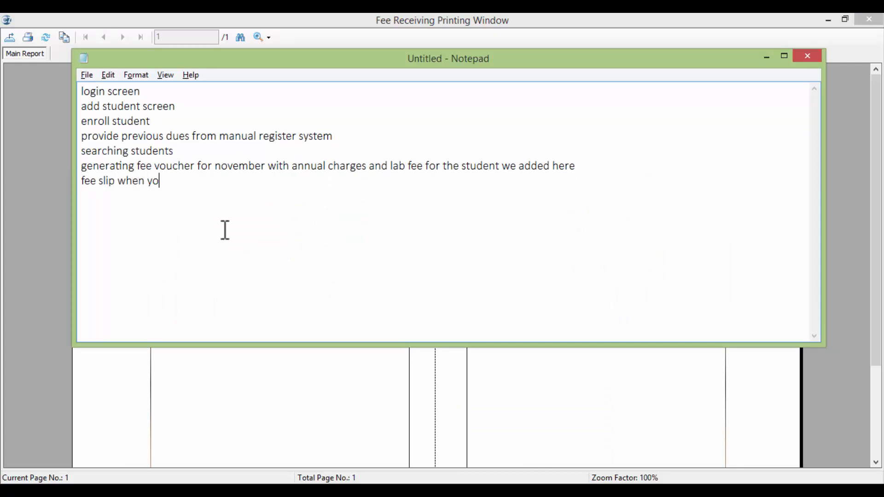
text(u were getting )
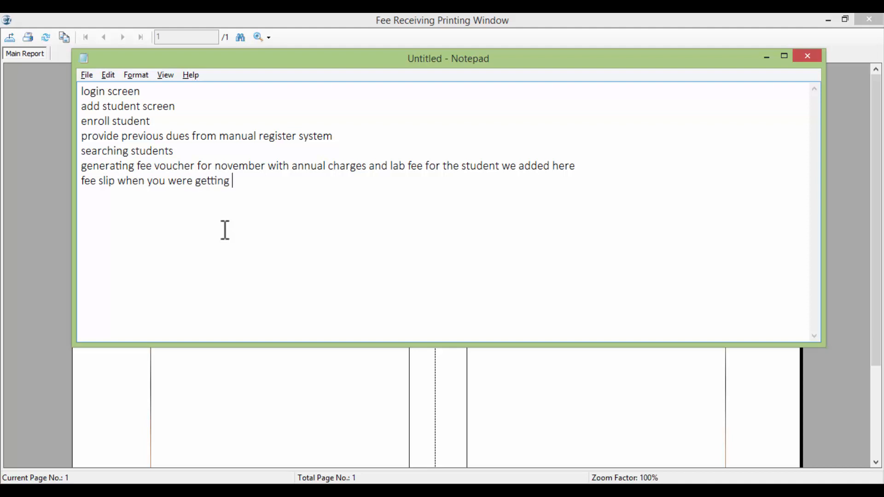
text(fee in your  school)
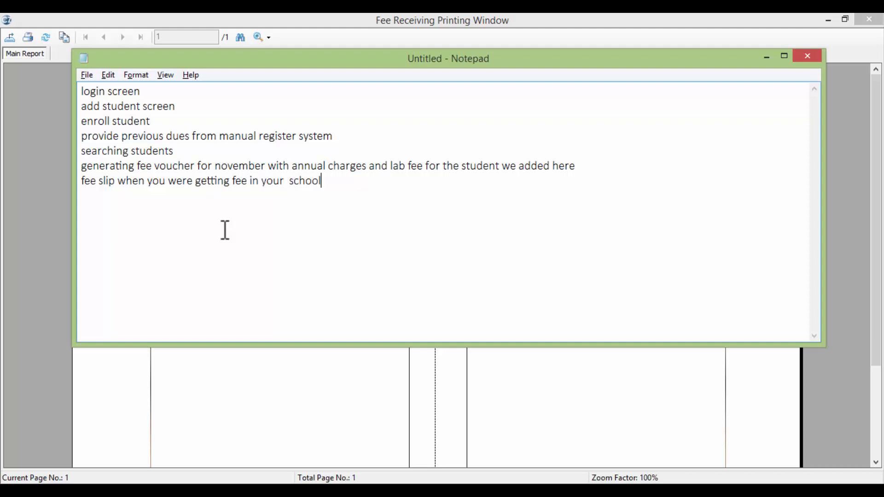
key(Return)
text(now fee slip when you)
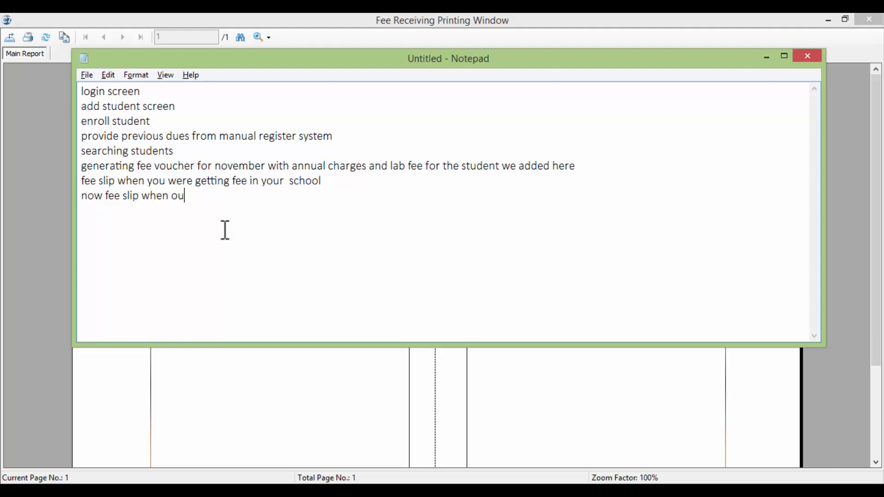
key(BackSpace)
key(BackSpace)
text(you were getting fee tho)
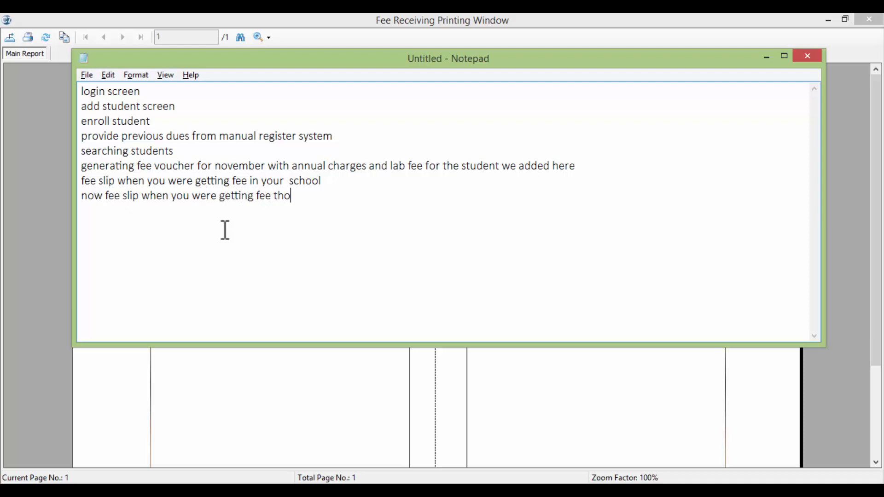
key(BackSpace)
text(rough your bank)
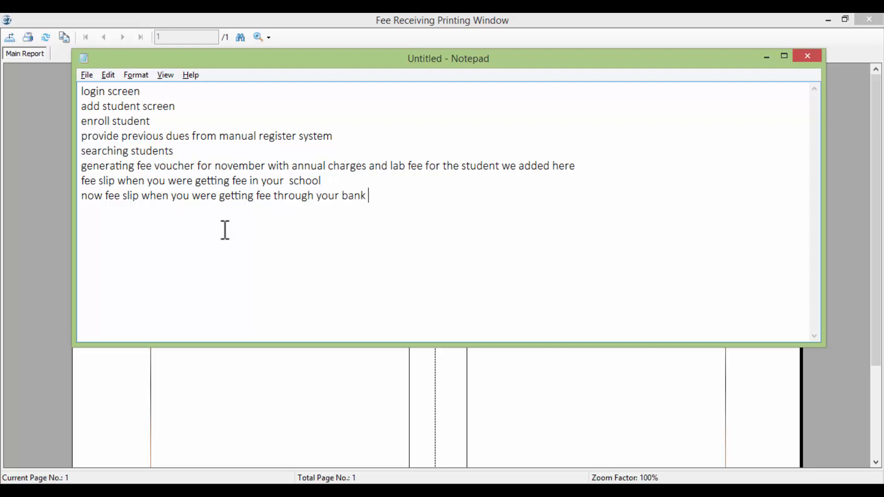
key(Return)
click(766, 57)
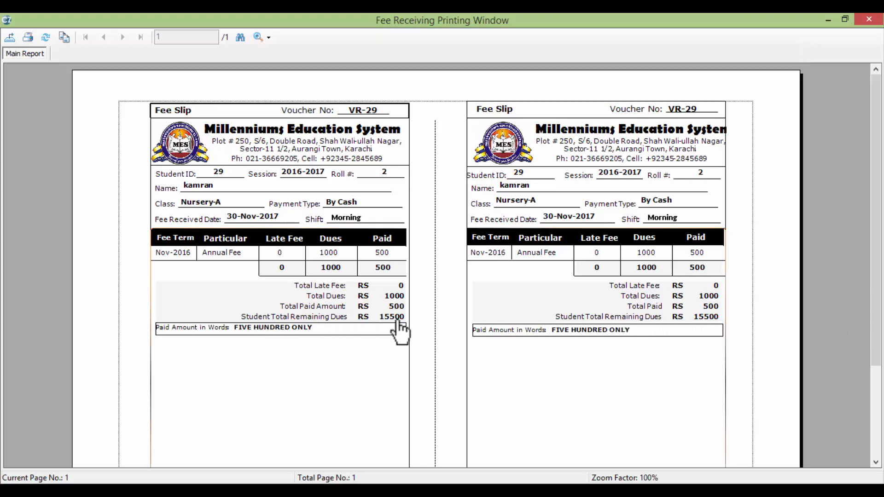
Close the slip preview and receipt form, and start session/fee-term-wise fee slip printing
click(868, 19)
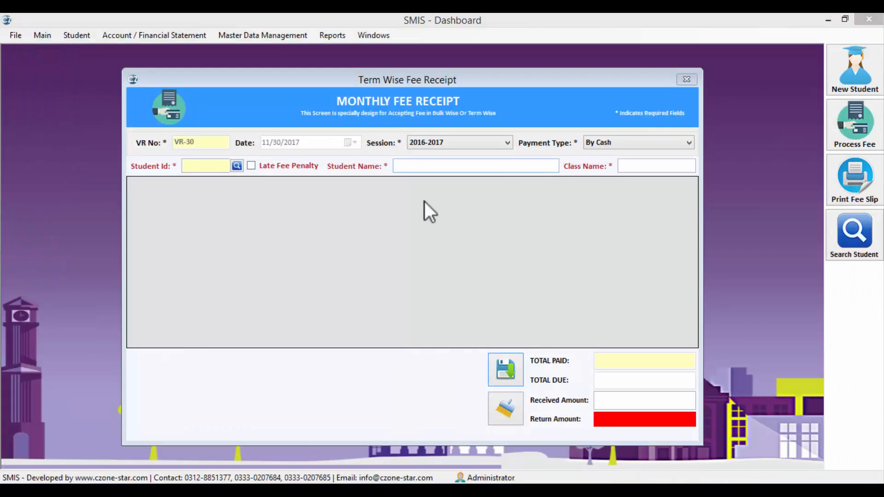
click(686, 80)
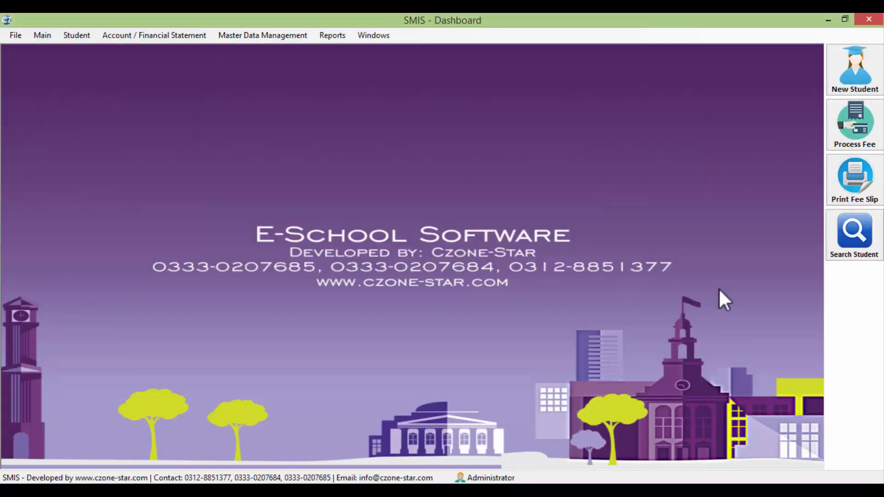
click(856, 201)
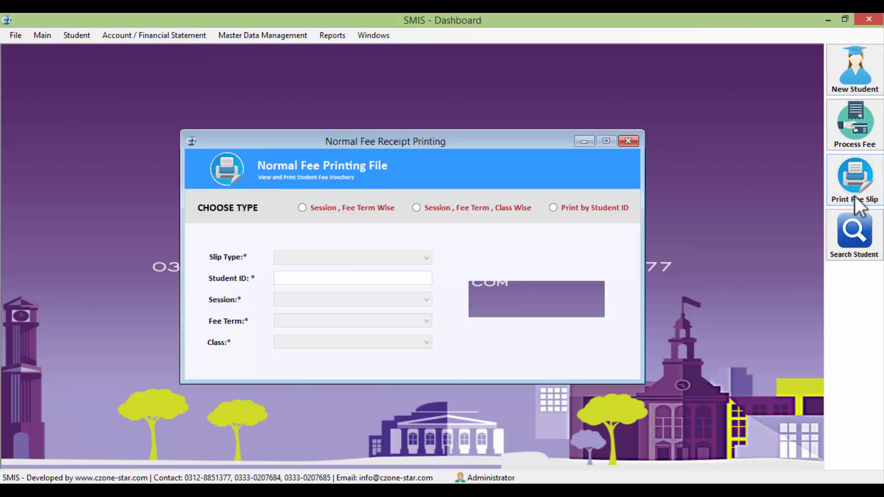
click(341, 207)
Choose Triple Slip, session 2016-2017 and fee term Dec-2016, then preview the slips
click(315, 254)
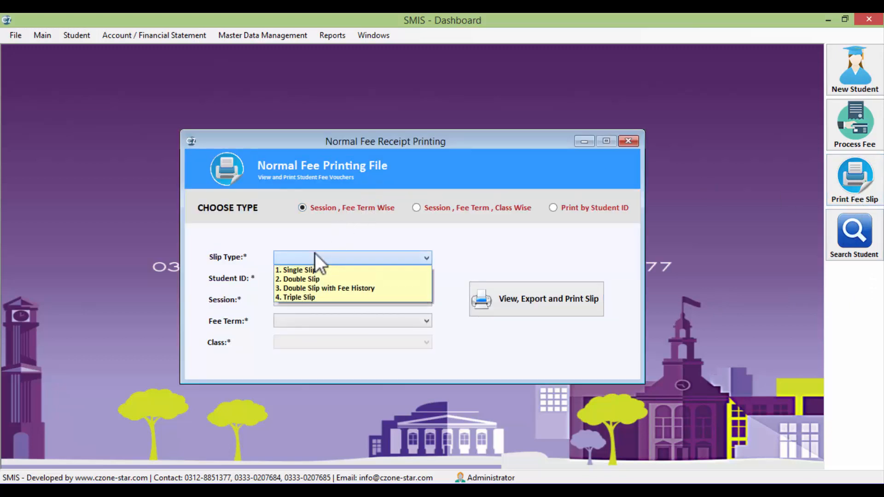
click(349, 298)
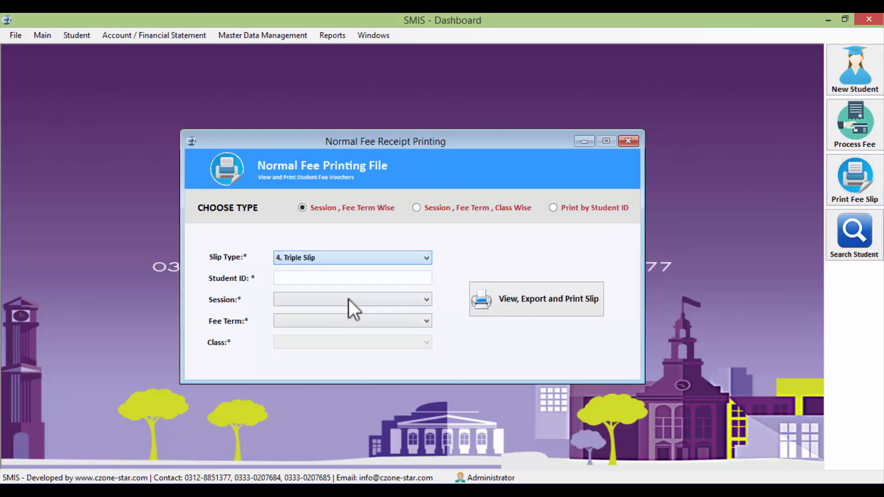
click(305, 299)
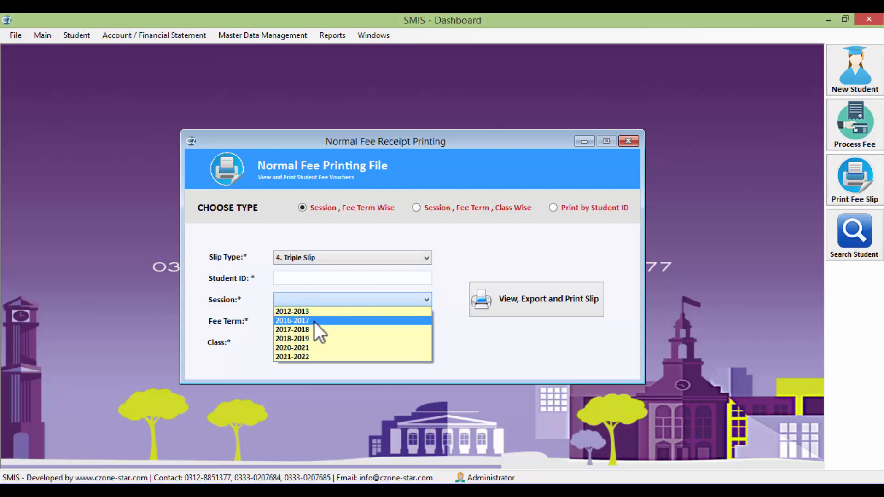
click(314, 321)
click(324, 322)
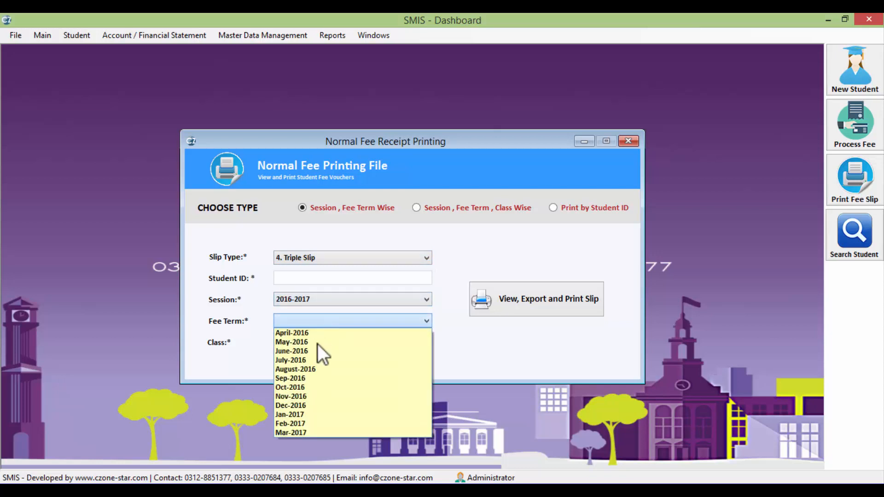
click(301, 405)
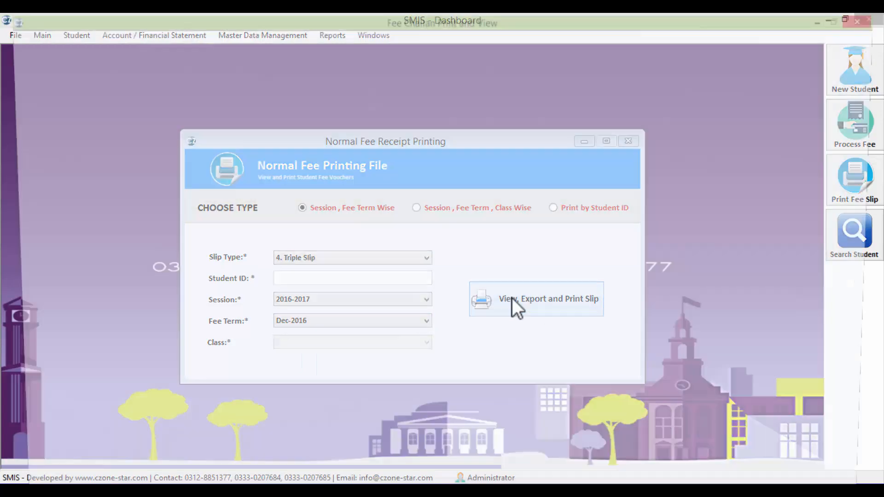
click(512, 302)
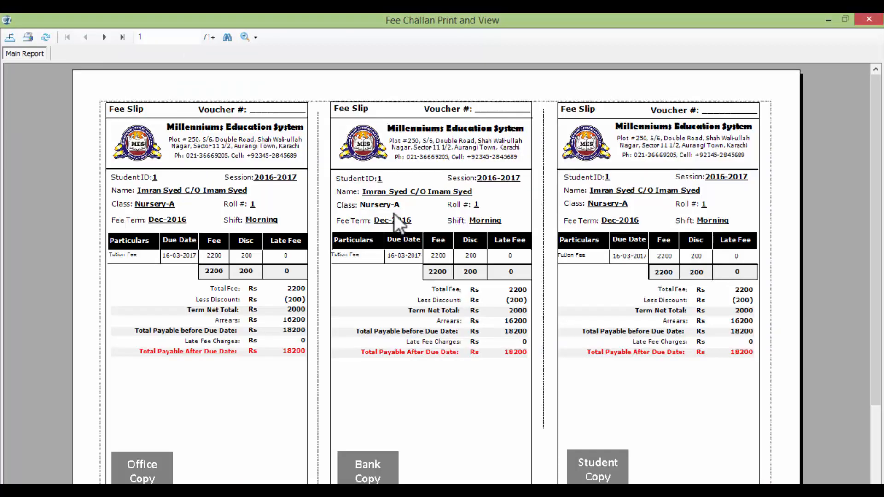
View the triple-slip preview at Whole Page zoom
drag(878, 301, 878, 338)
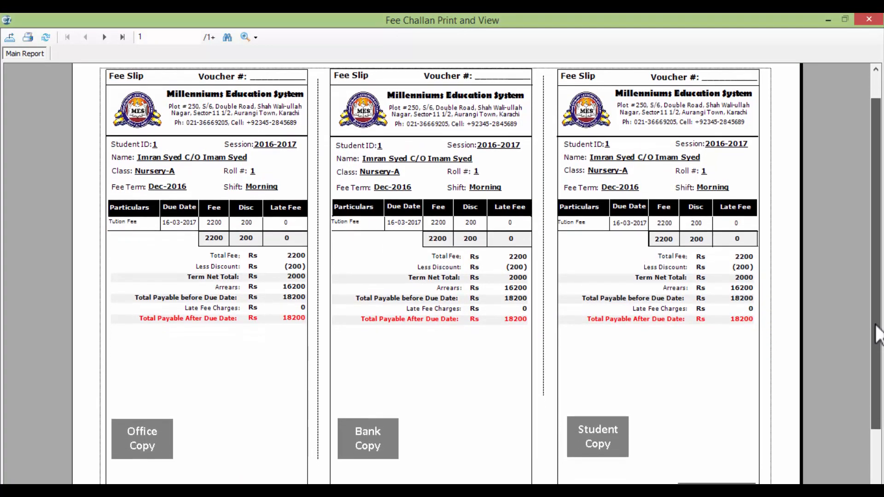
click(255, 38)
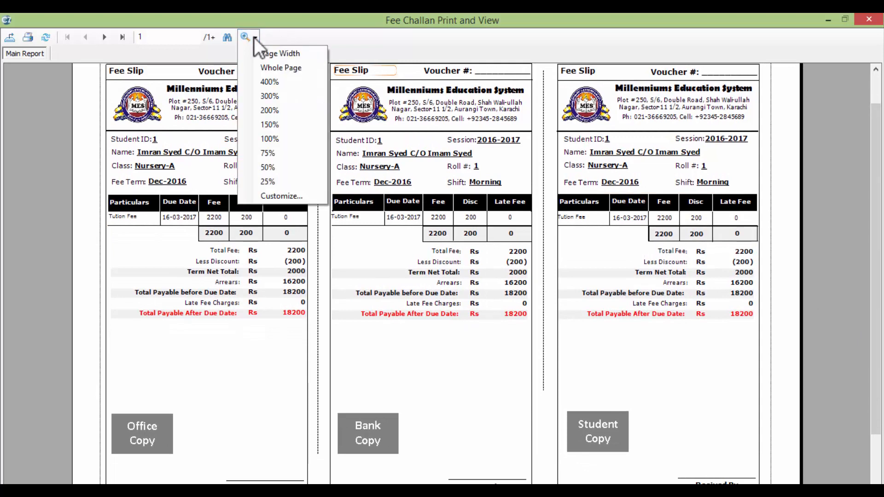
click(288, 70)
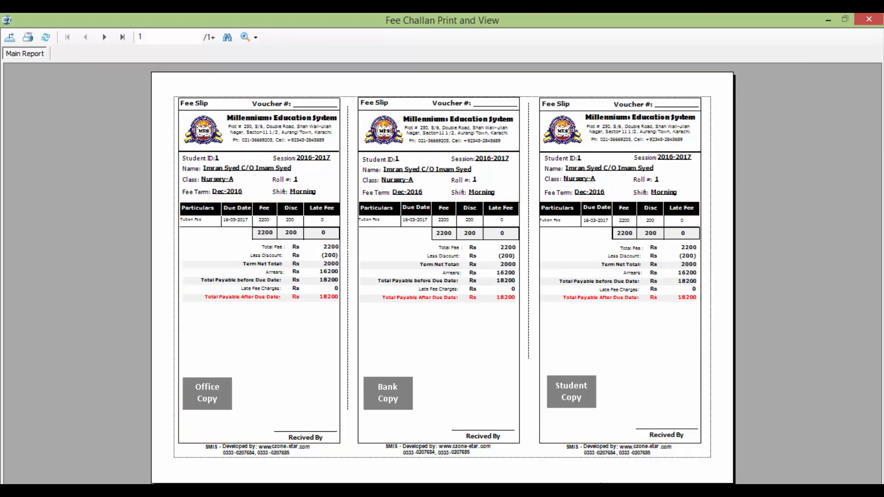
Note 'fee slip to the student when you pays through the bank' in Notepad
key(alt+Tab)
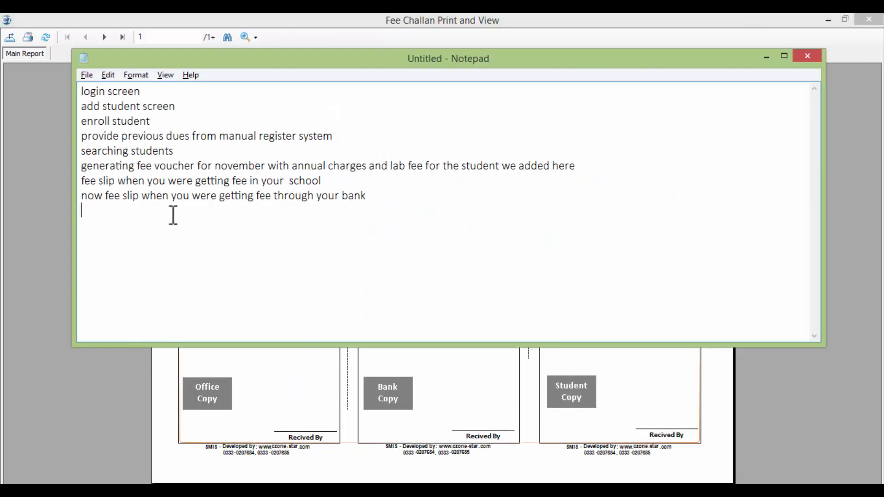
text(fee slip to the )
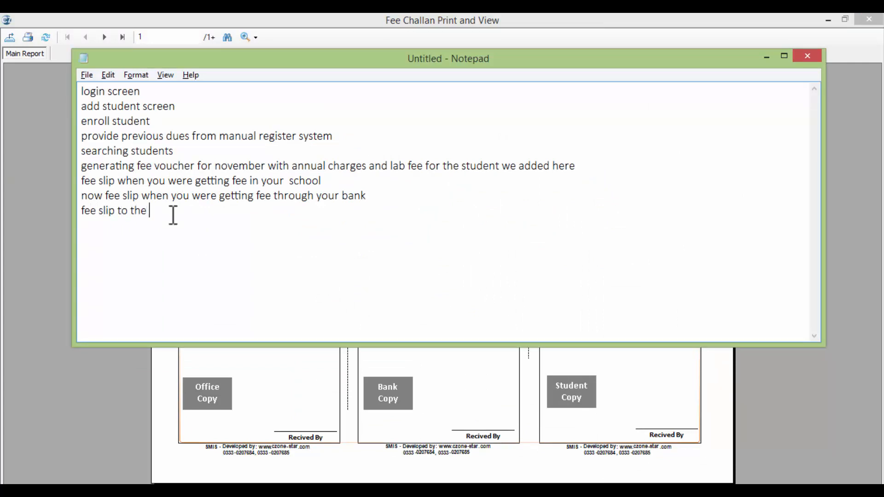
text(student when you)
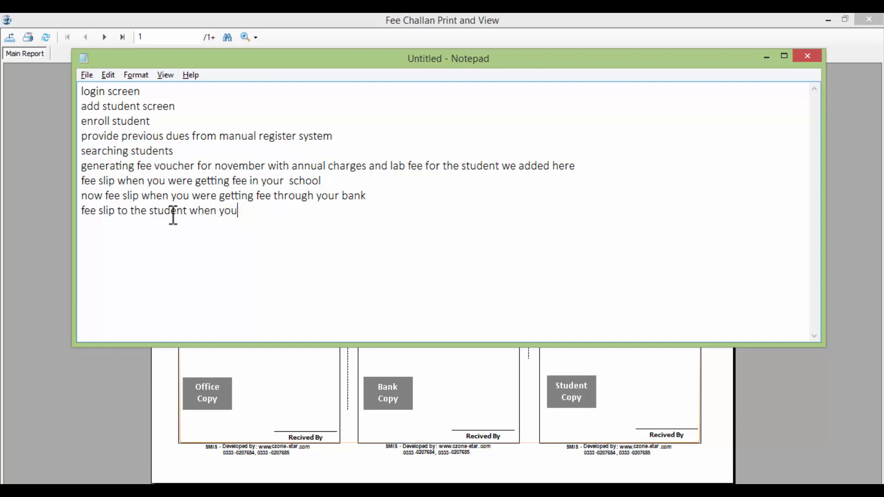
text( pays thro)
key(BackSpace)
text(rough the bank)
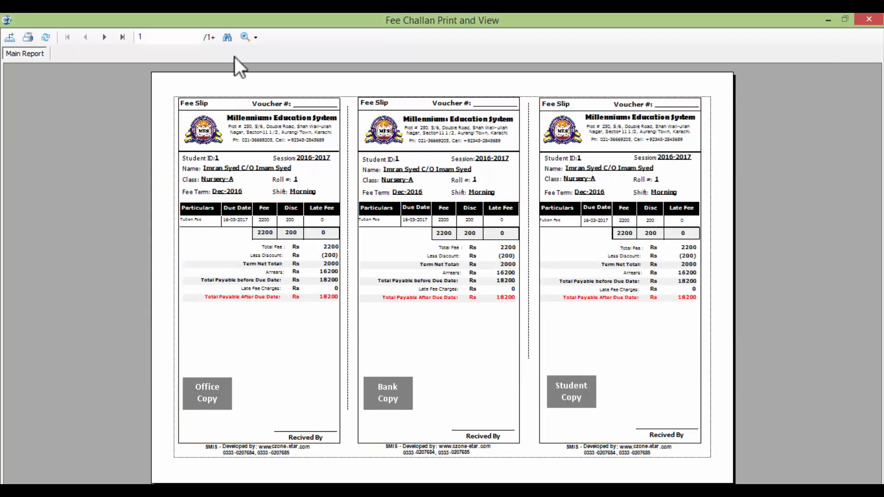
Zoom the report to Page Width, scroll through it, and close the fee challan preview
click(253, 38)
click(267, 54)
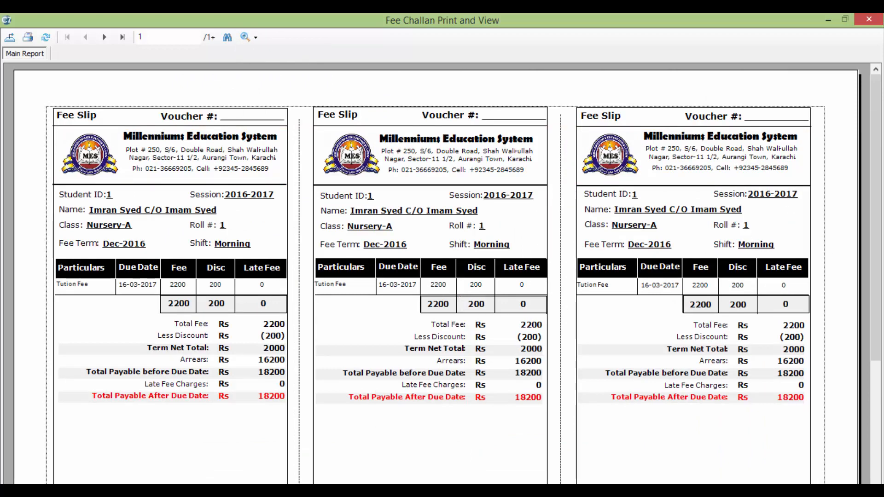
scroll(436, 272, down, 4)
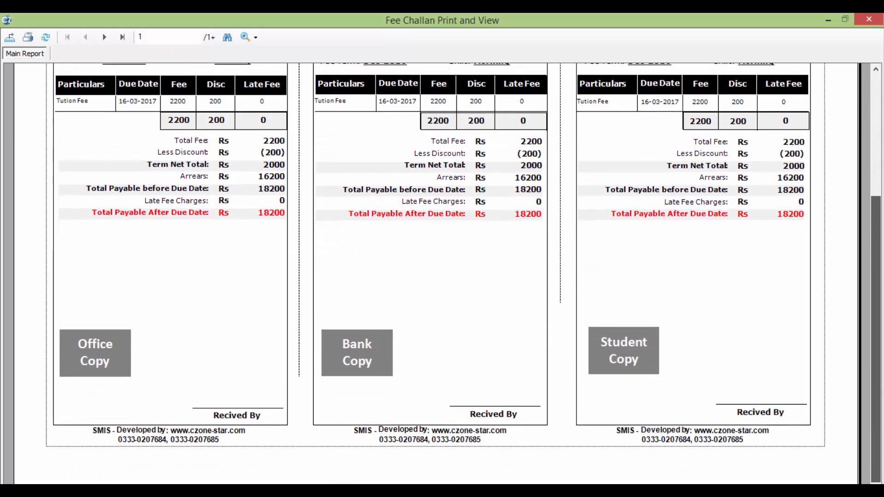
scroll(435, 272, up, 4)
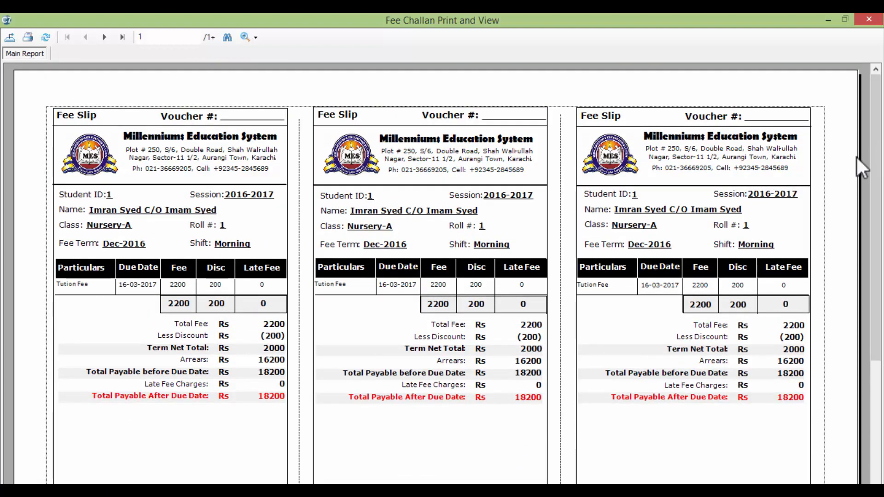
click(868, 19)
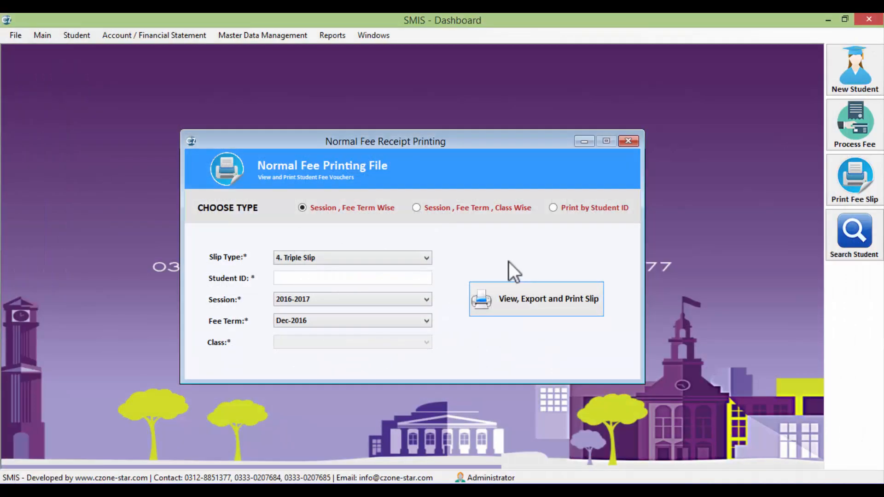
Start a new Notepad line reading 'we have single f'
key(alt+Tab)
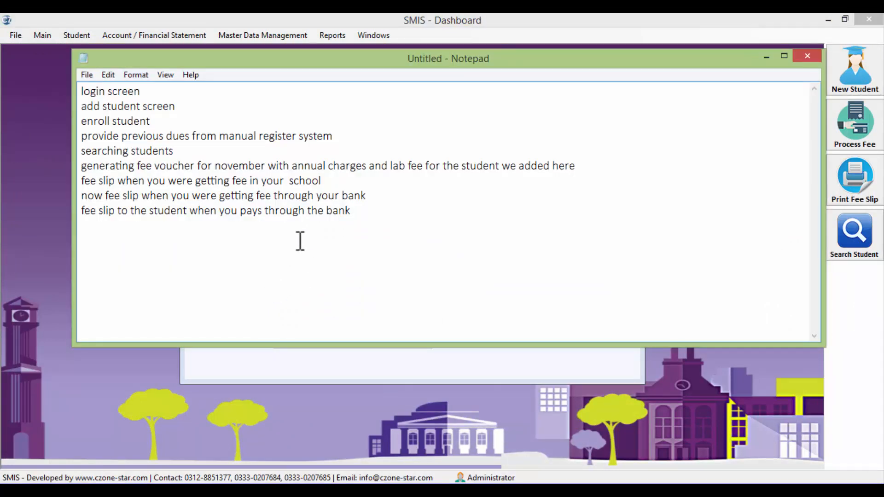
click(89, 230)
text(we have single fee slip)
Set Slip Type to 1. Single Slip and preview the Dec-2016 challans, scrolling through them
key(alt+Tab)
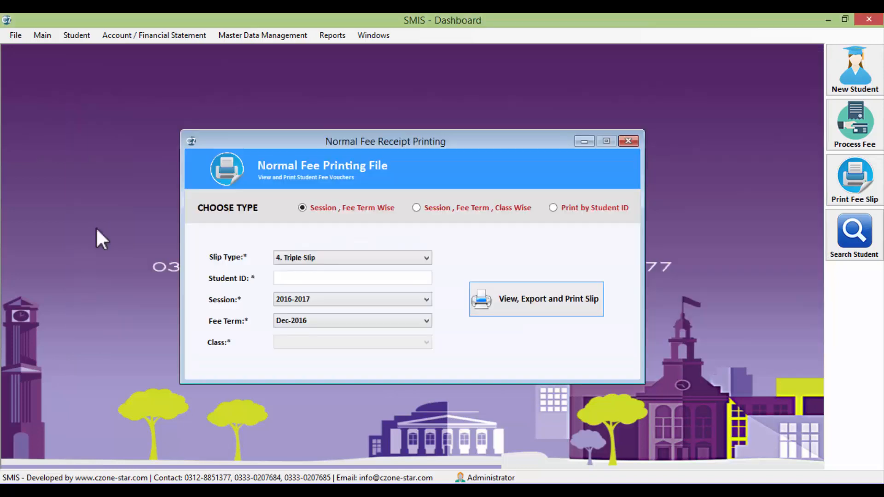
click(315, 258)
click(317, 269)
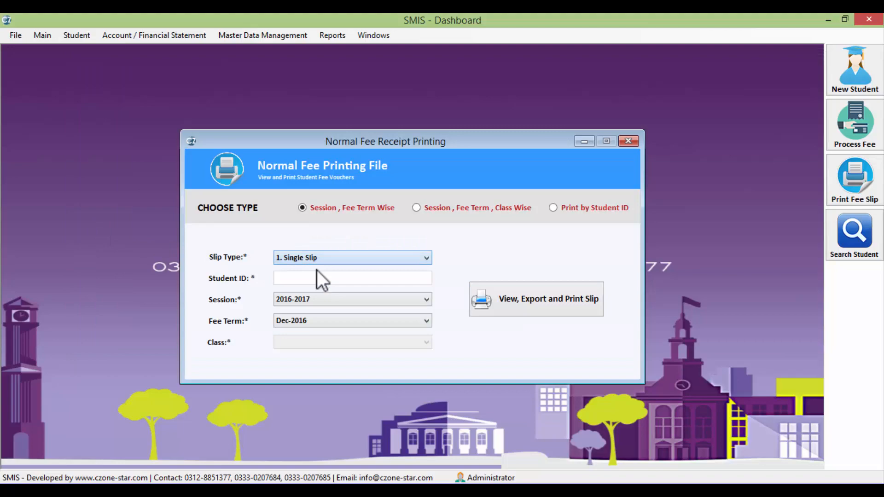
click(536, 300)
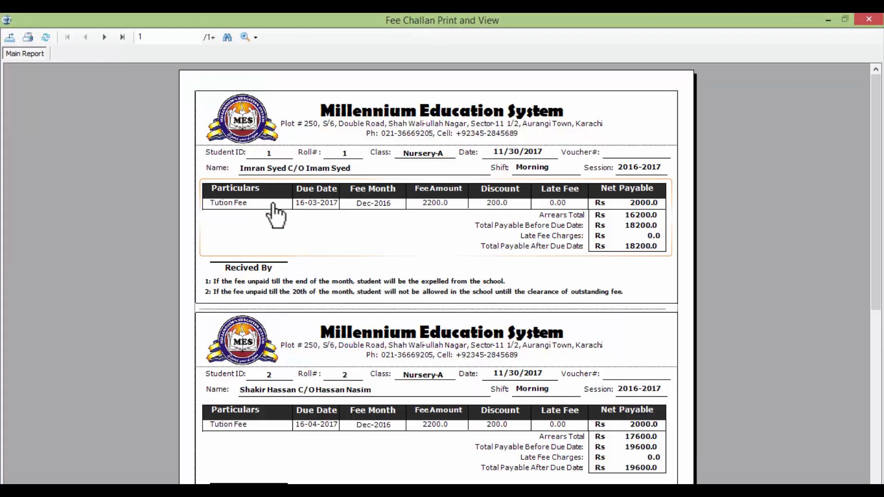
scroll(154, 142, down, 6)
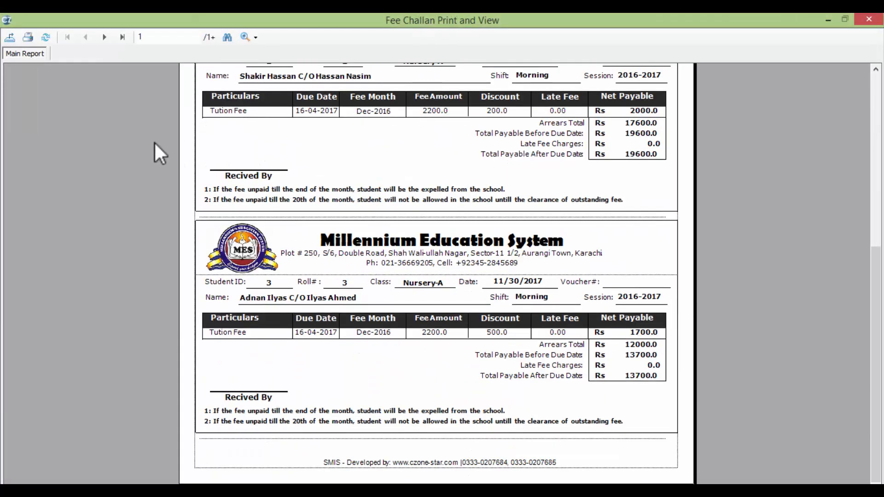
scroll(154, 142, up, 5)
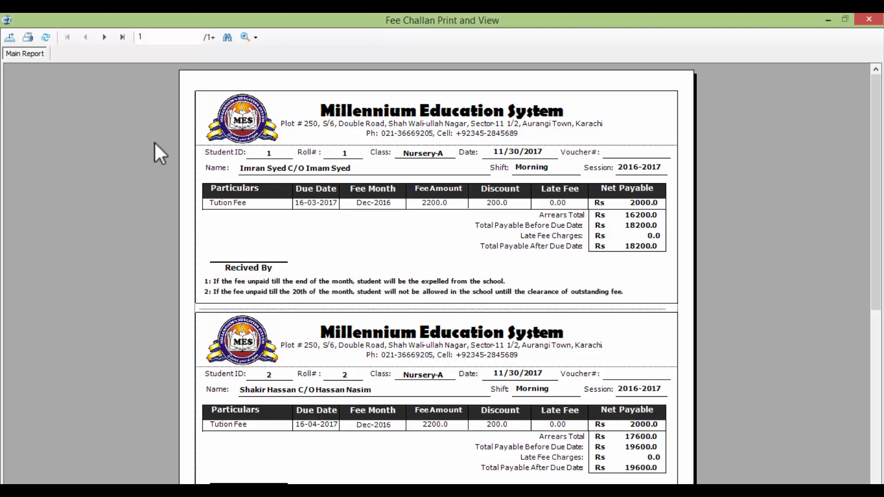
key(alt+Tab)
key(alt+Tab)
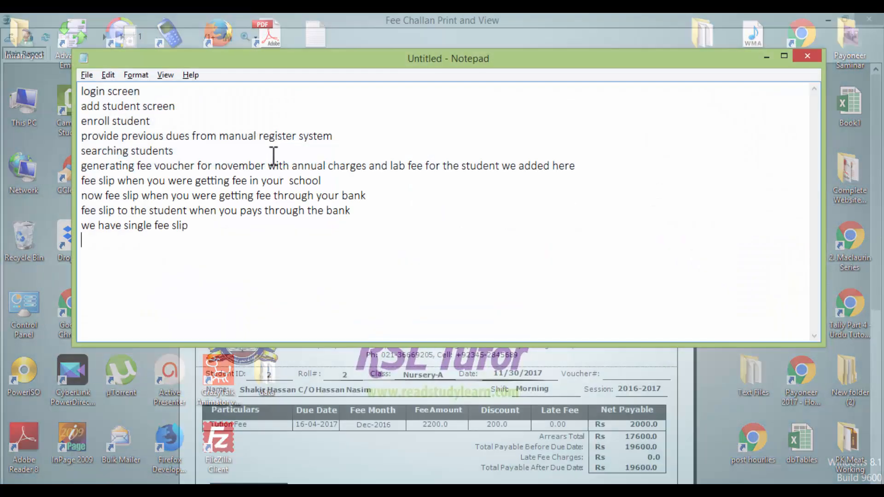
Type 'we have double fee slip' in Notepad and close the single-slip preview
text(we ha)
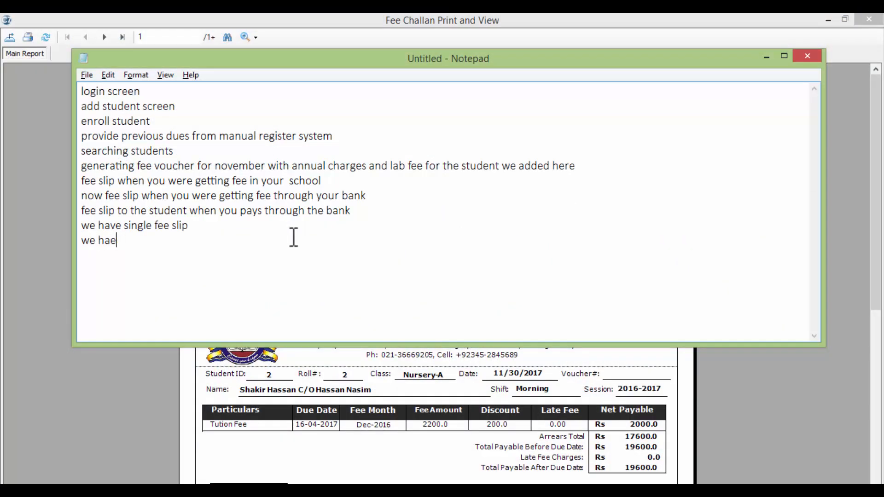
text(ve double fee slip)
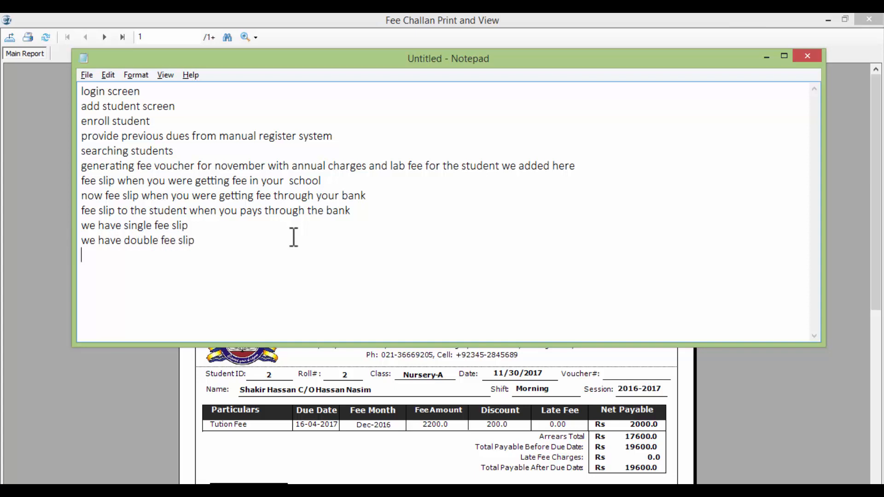
key(alt+Tab)
double_click(4, 19)
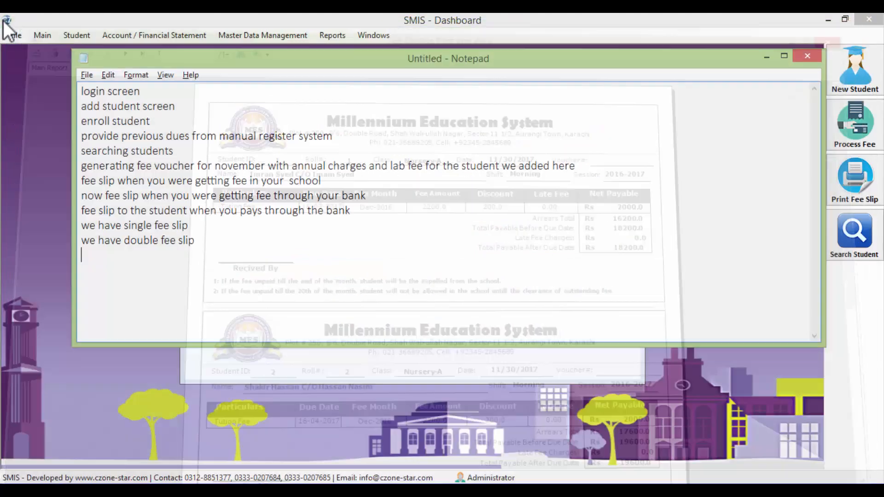
Choose 2. Double Slip and briefly open its fee challan preview
key(alt+Tab)
click(336, 254)
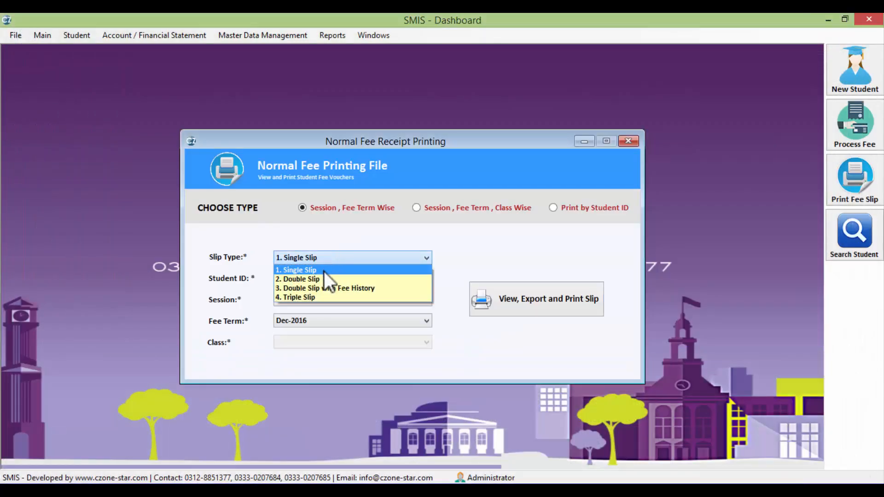
click(322, 278)
click(560, 306)
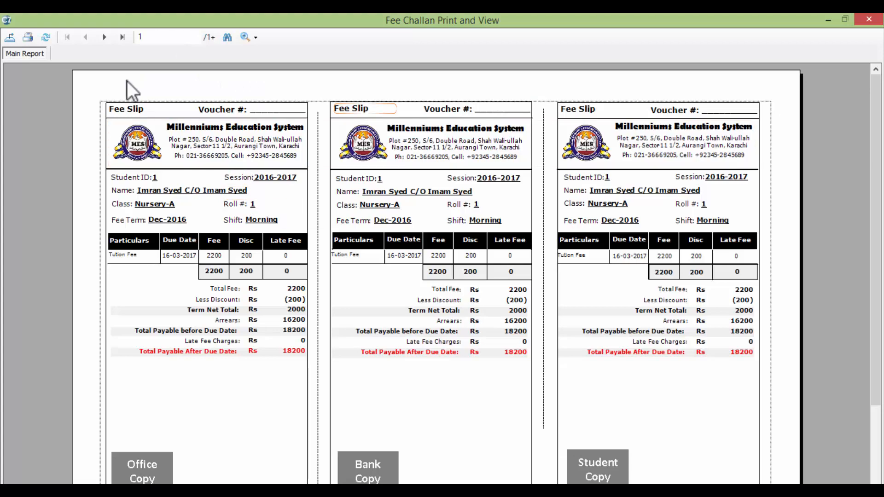
double_click(7, 20)
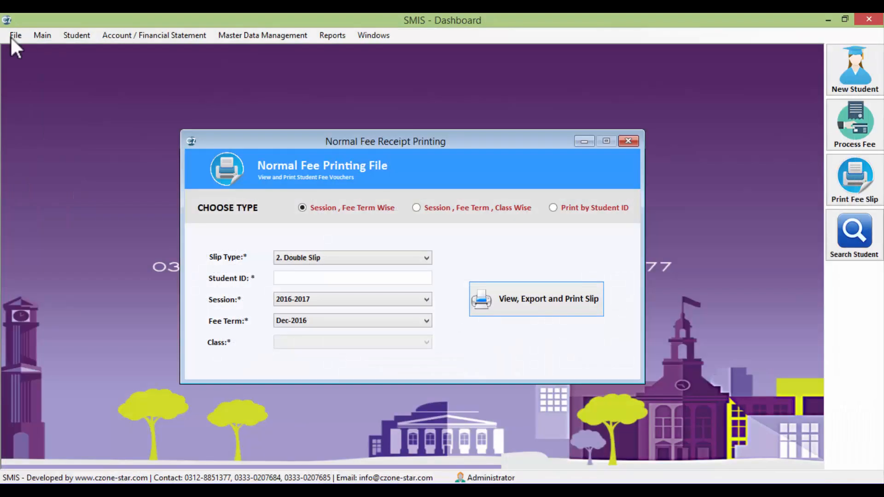
Try Double Slip with Fee History as slip type, then return to plain Double Slip
click(360, 256)
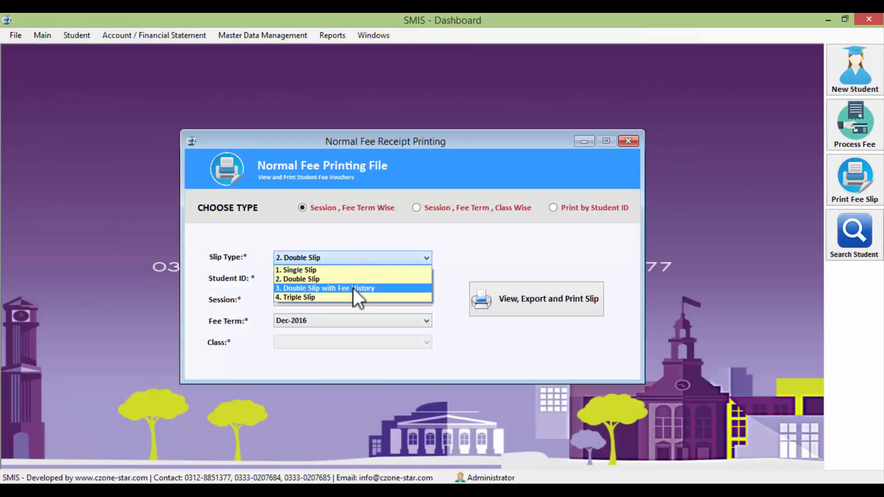
click(352, 288)
click(346, 259)
click(348, 281)
click(357, 259)
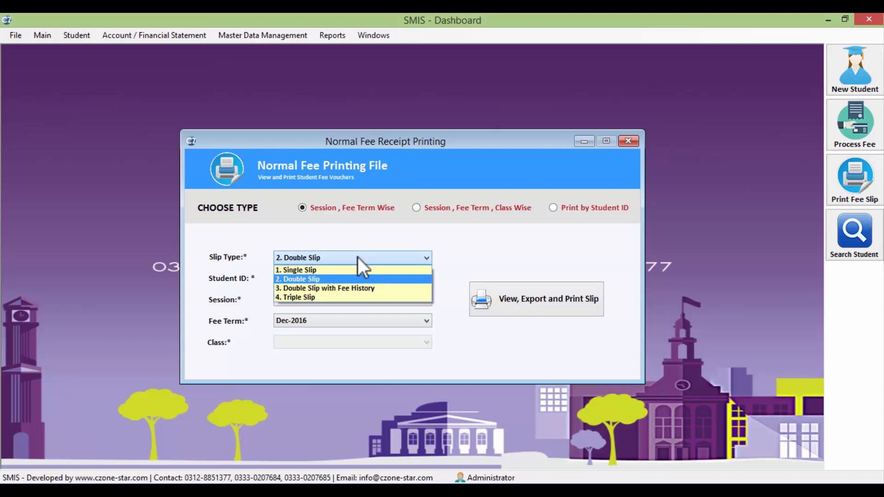
click(357, 258)
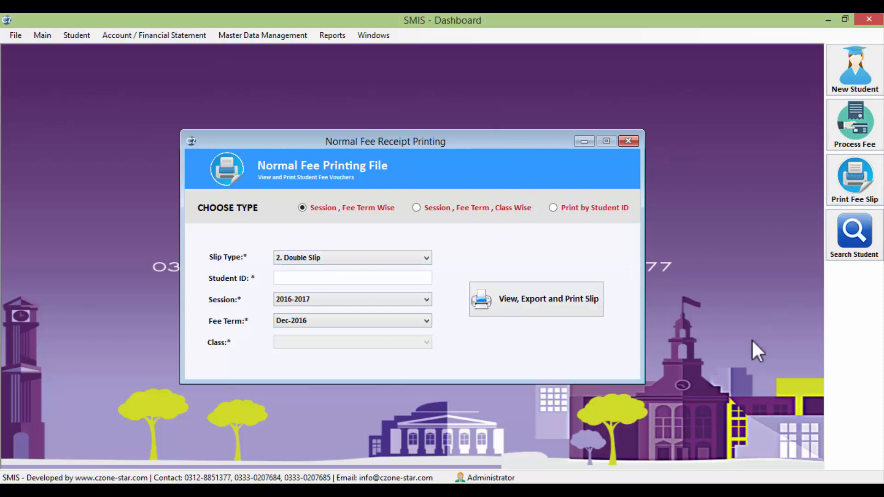
Regenerate the Double Slip preview, scroll the office and student copies, and close it
mouse_move(533, 490)
click(325, 253)
click(322, 275)
click(510, 301)
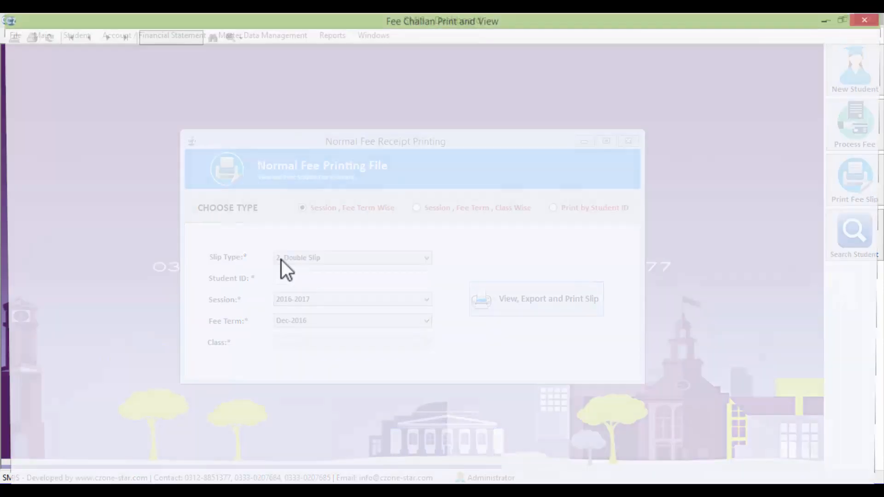
scroll(663, 199, down, 3)
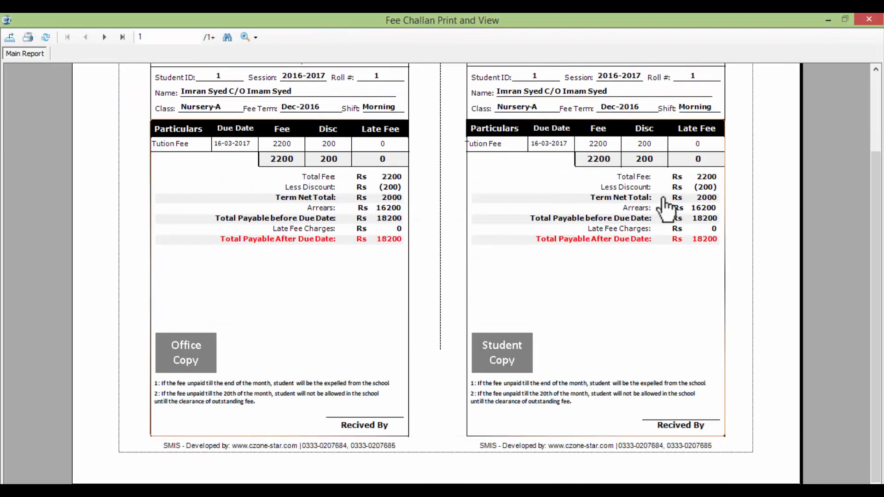
scroll(663, 198, up, 3)
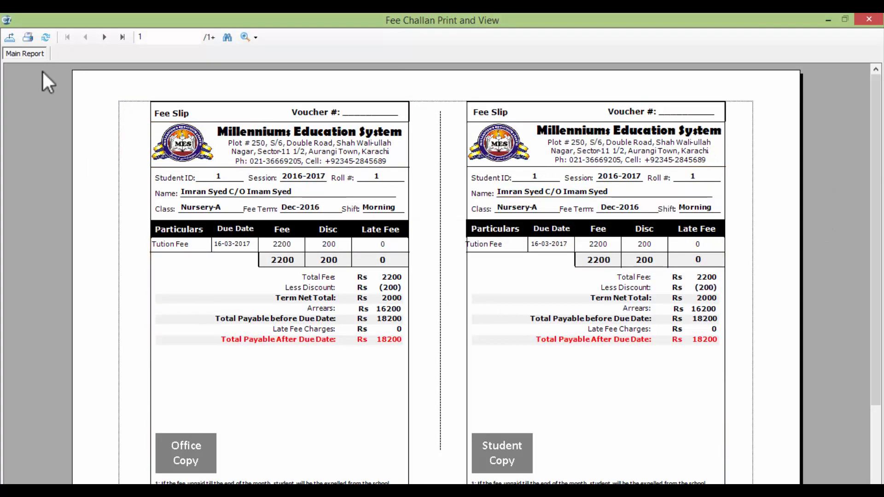
click(868, 20)
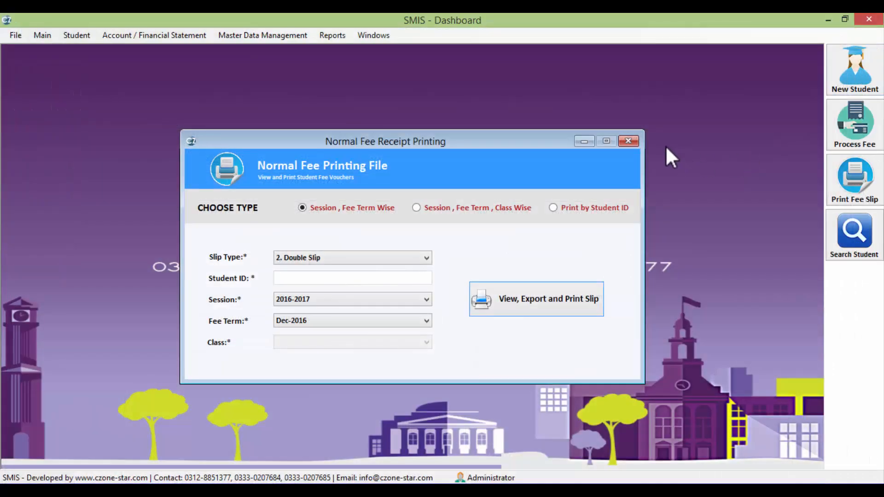
Close the fee receipt printing form and add the note line 'daily fee received statement' in Notepad
click(628, 141)
key(alt+Tab)
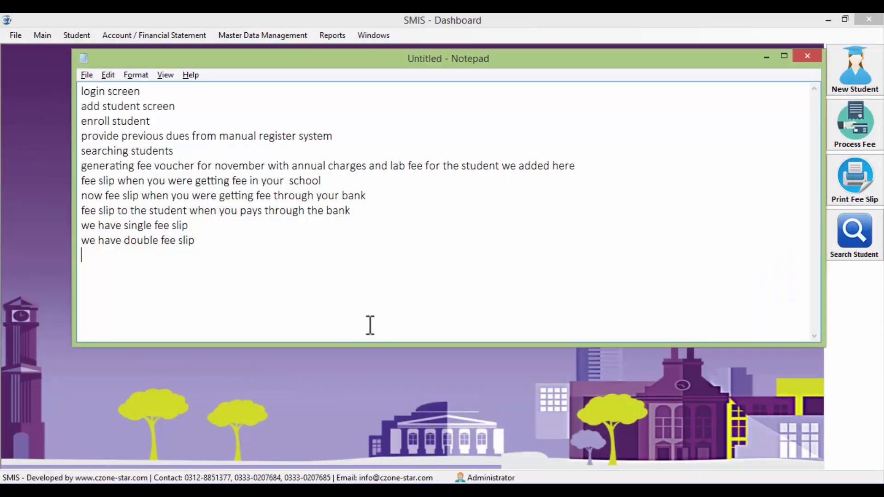
text(daily fee s)
key(BackSpace)
text(recei)
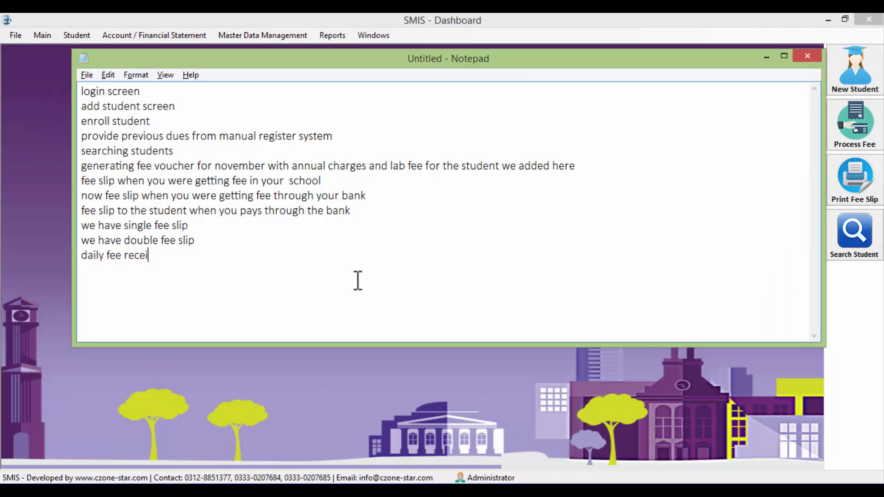
text(ved statement)
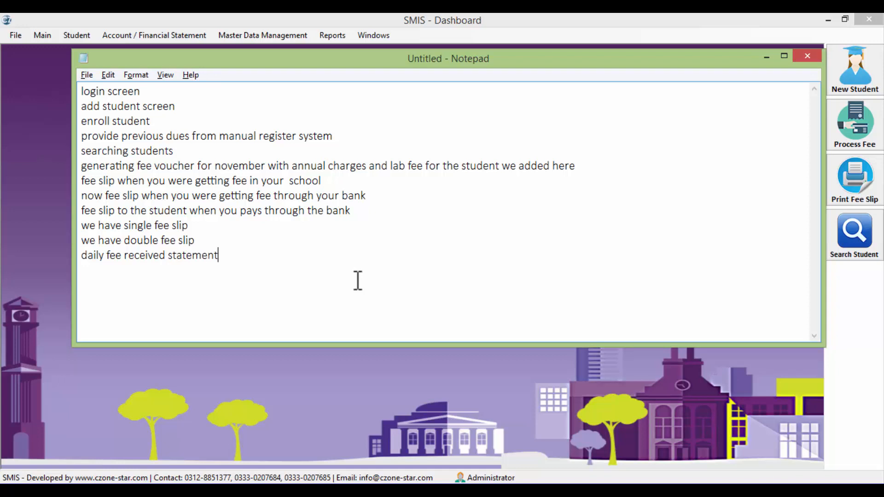
key(alt+Tab)
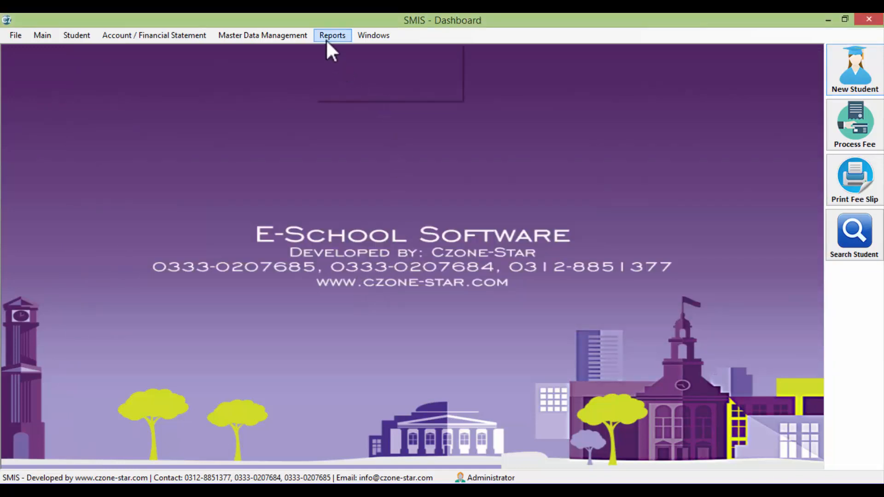
Generate and close the daily fee received statement starting 11/1/2017
click(326, 40)
click(373, 76)
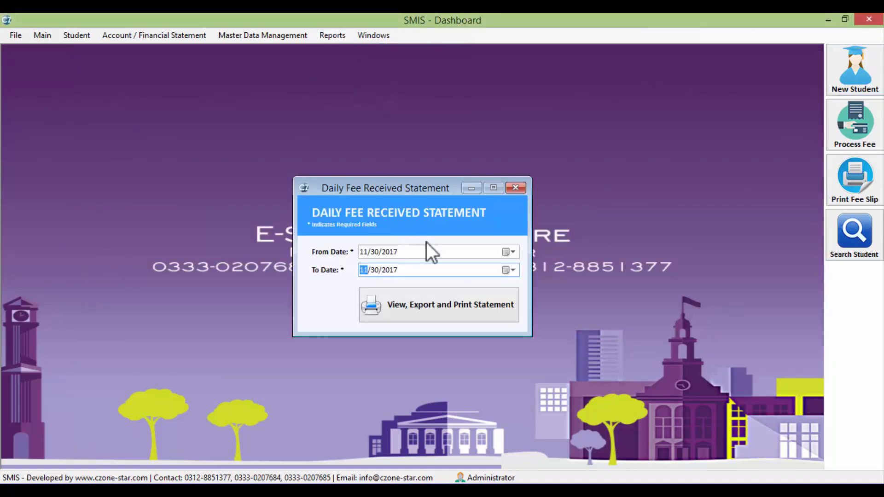
click(512, 252)
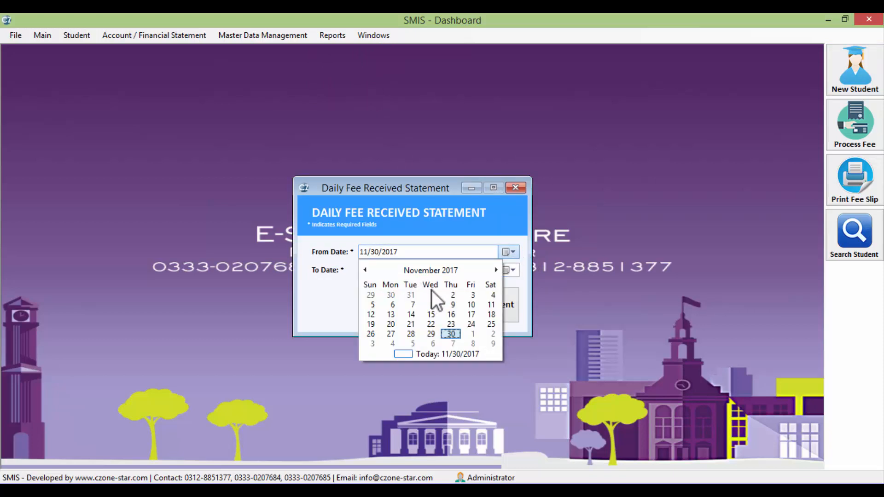
click(432, 293)
click(437, 306)
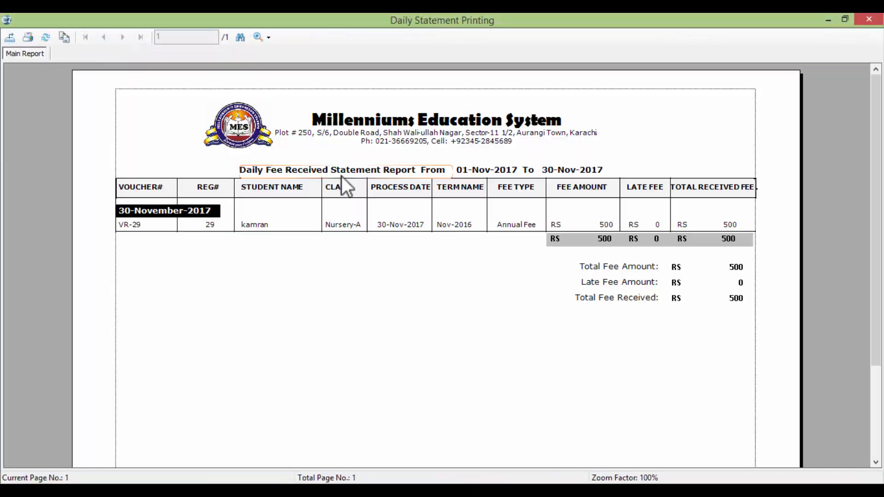
click(868, 20)
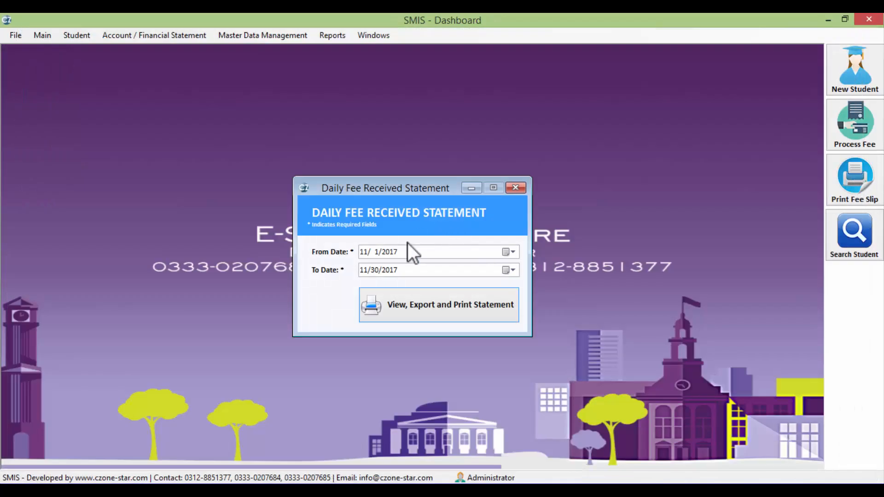
Regenerate the statement from 1/1/2017 to 30 Nov 2017, review it, and close it
click(513, 253)
click(414, 273)
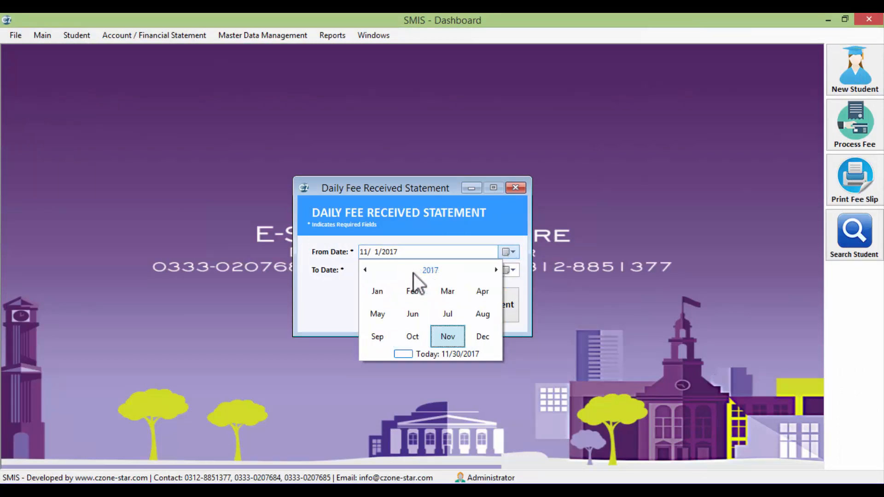
click(379, 297)
click(370, 305)
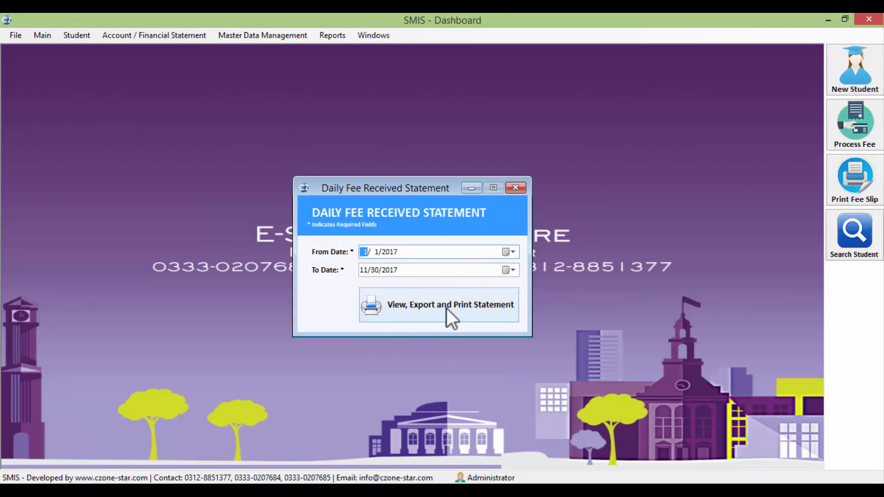
click(446, 308)
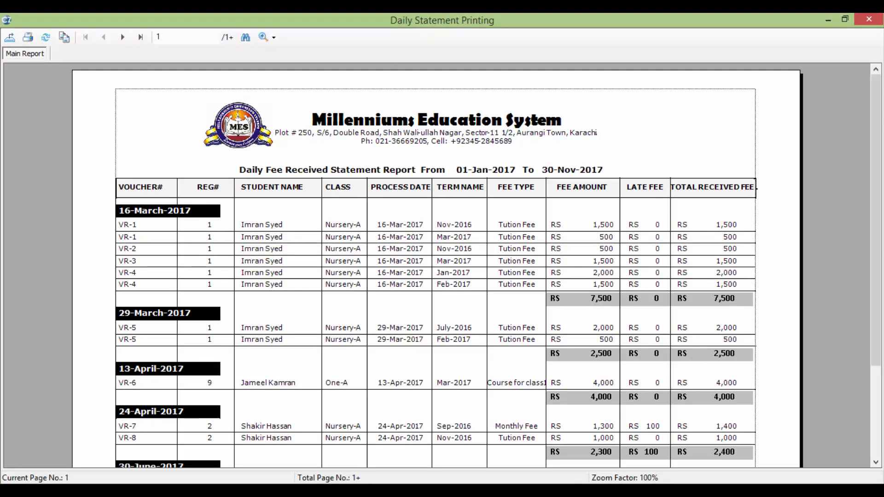
drag(877, 200, 877, 170)
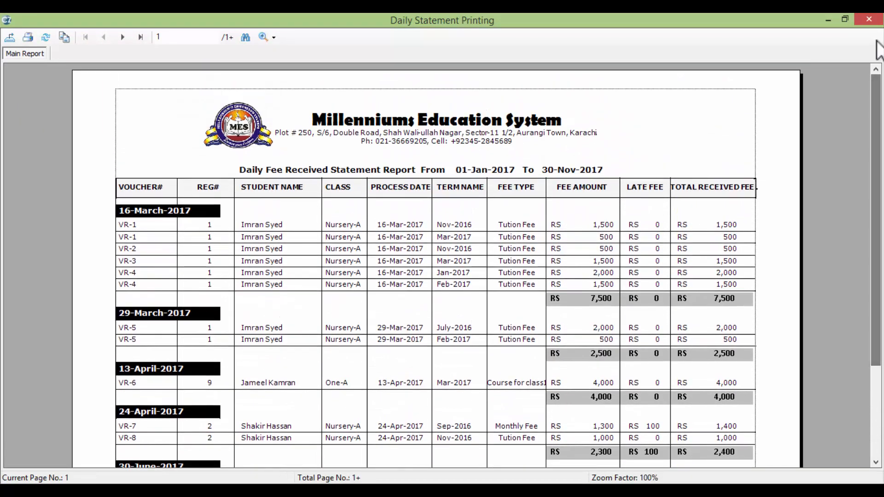
click(869, 19)
key(Escape)
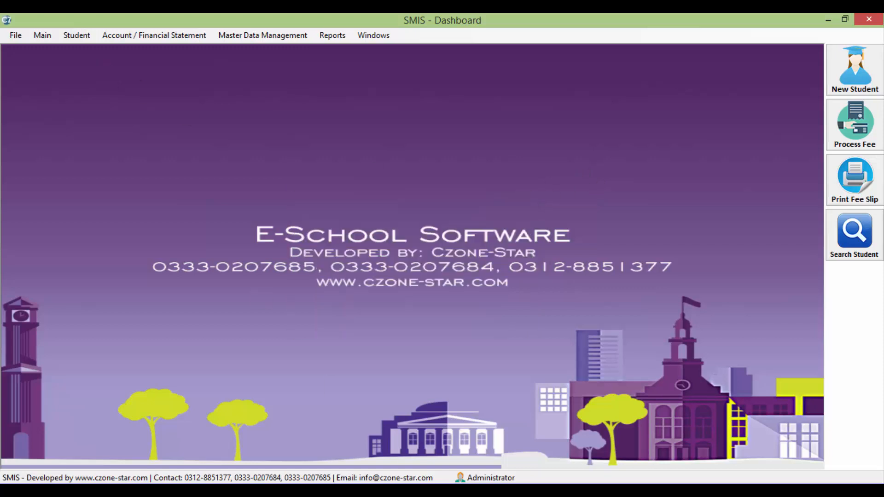
Add 'defaulter students rep' as the next line of the Notepad notes
key(alt+Tab)
text(de)
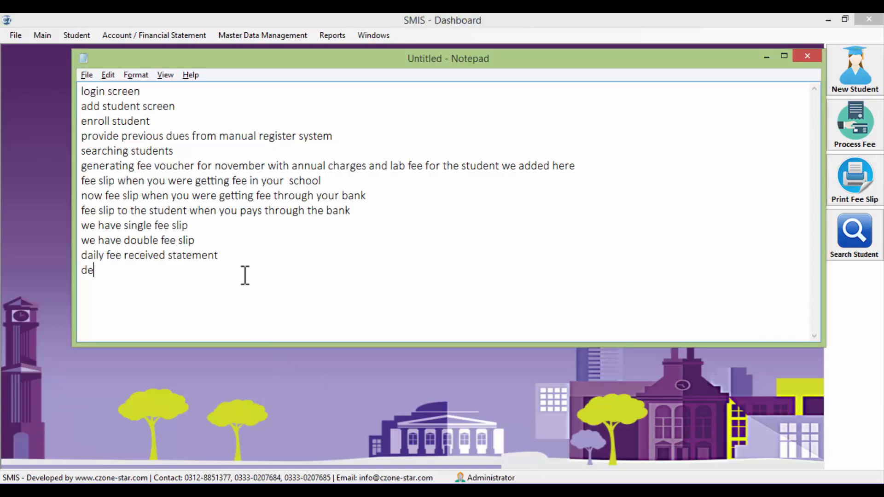
text(faulter students f)
key(BackSpace)
text(report)
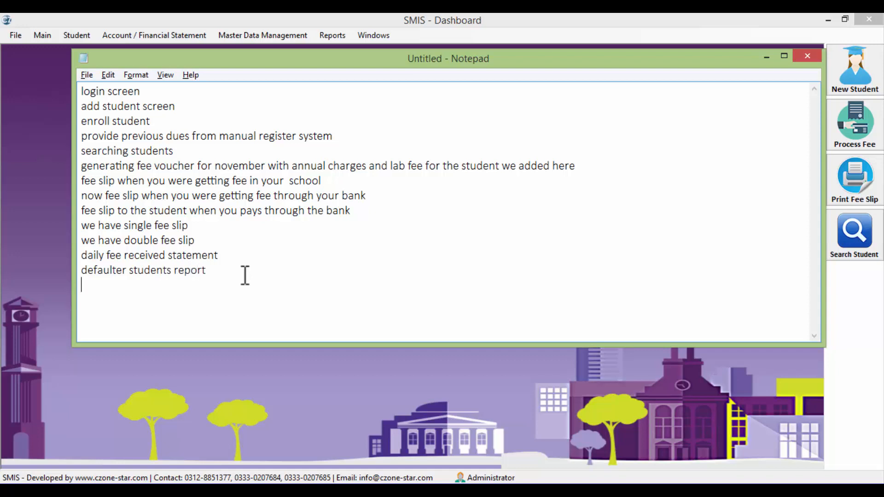
key(alt+Tab)
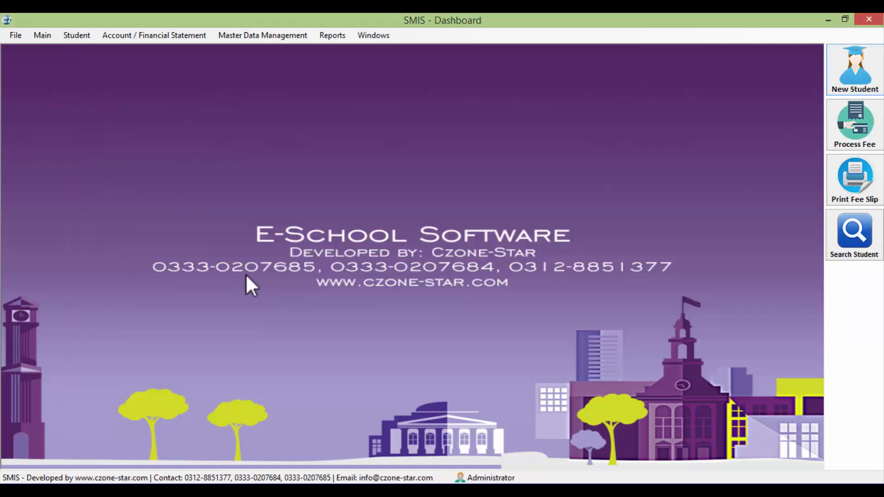
Print the Fee Defaulters report for all students, review it, and close it
click(74, 36)
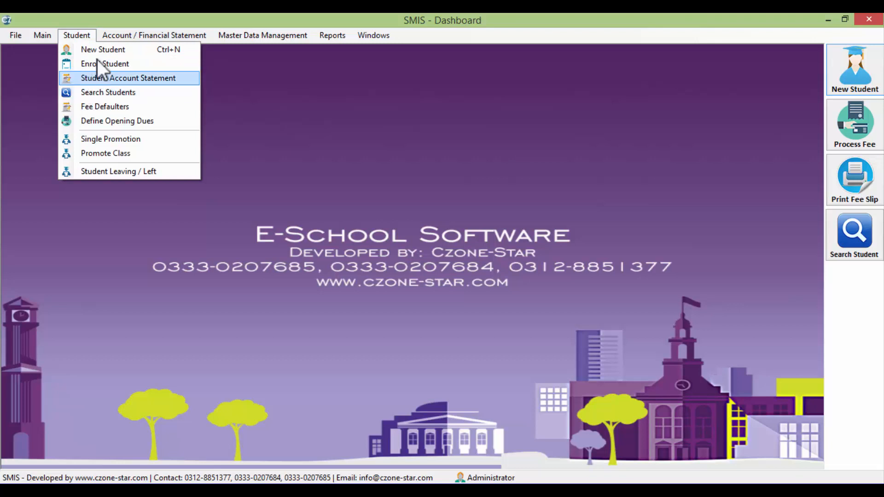
click(115, 106)
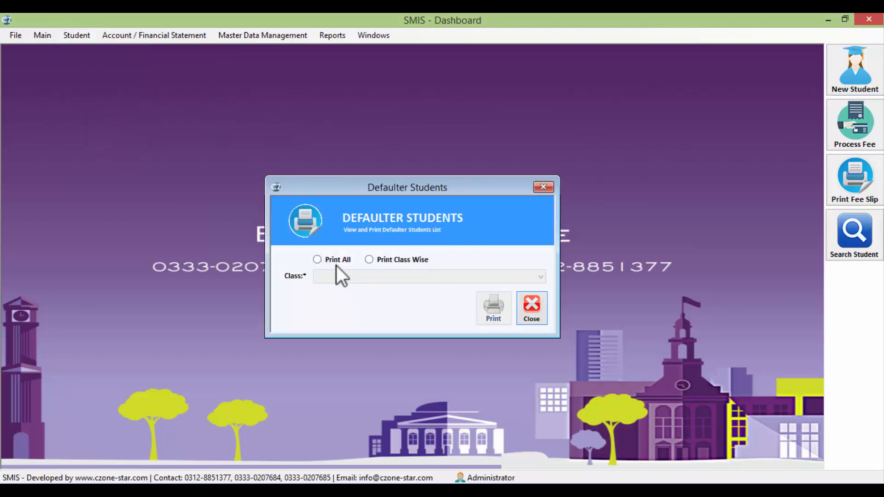
click(336, 262)
click(483, 309)
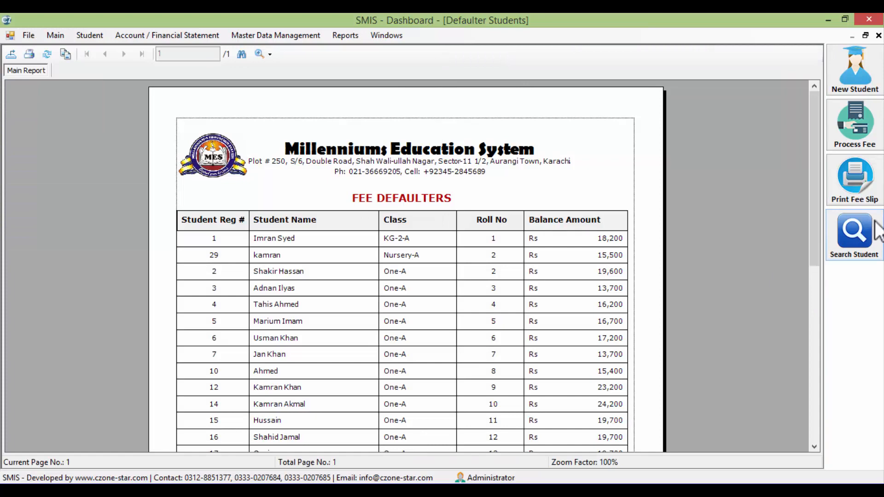
mouse_move(816, 172)
mouse_down()
mouse_move(816, 258)
mouse_move(816, 158)
mouse_up()
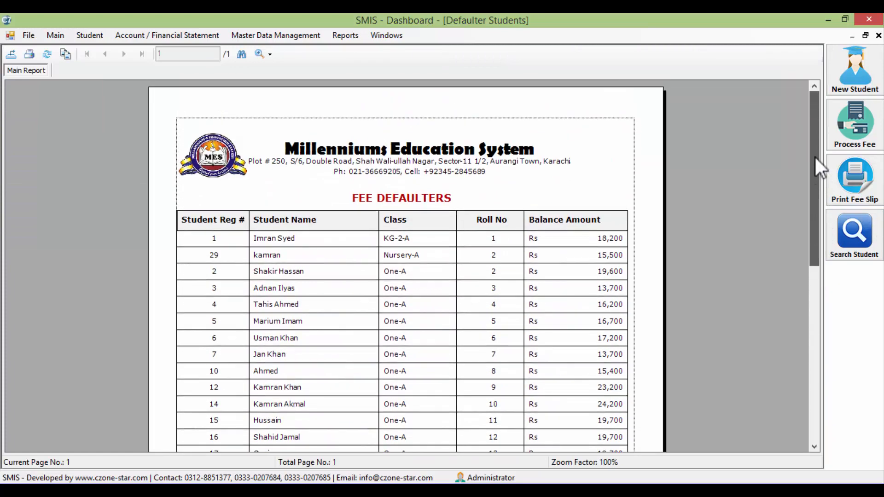
click(877, 36)
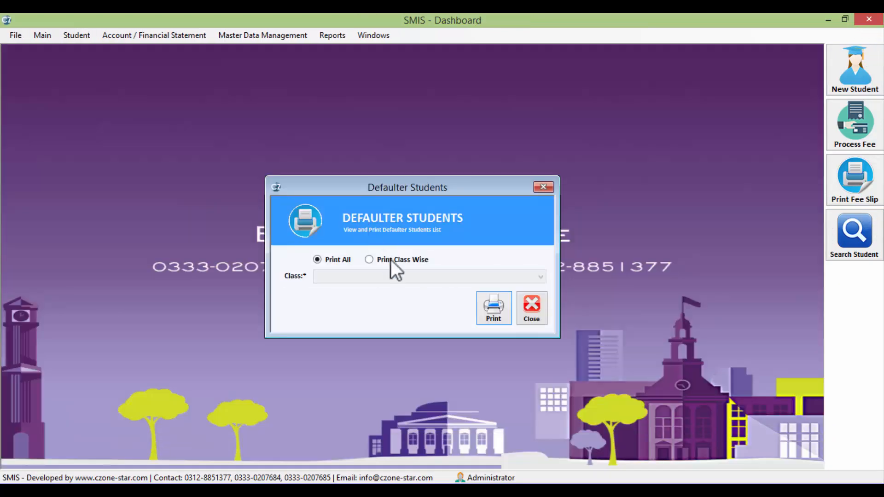
Print the class-wise Fee Defaulters report for Two-B, then close the report and window
click(390, 259)
click(390, 276)
click(350, 324)
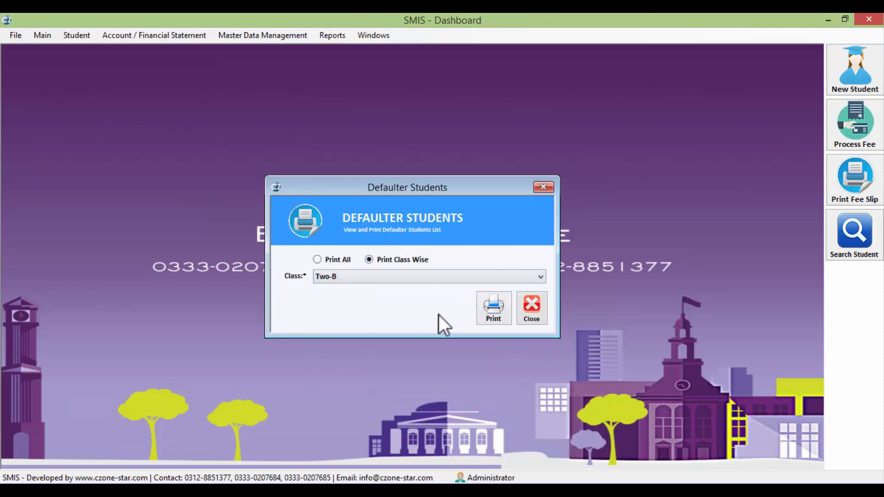
click(483, 315)
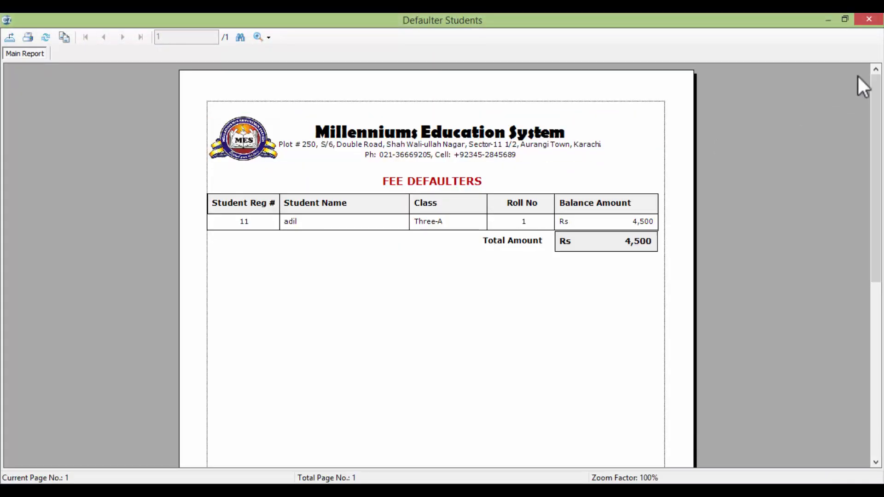
click(869, 20)
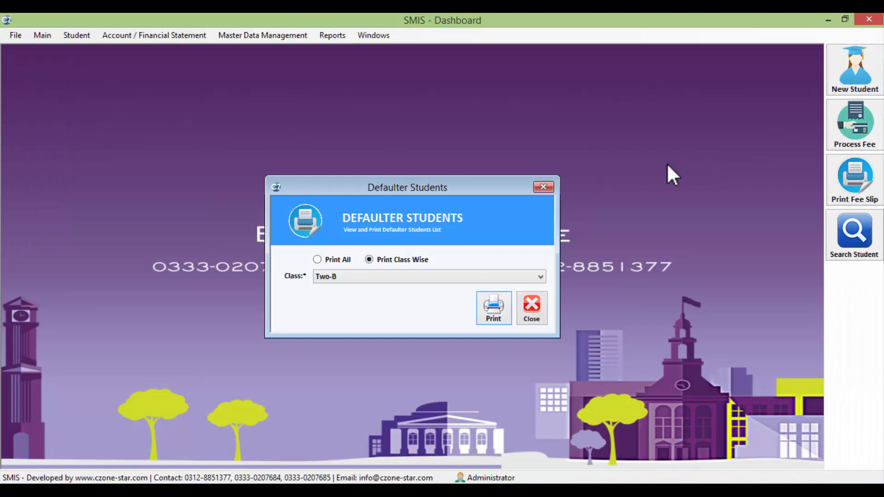
click(543, 187)
Append closing lines inviting contact for the final deal, thanking for your interest, signed 'czone-star'
key(alt+Tab)
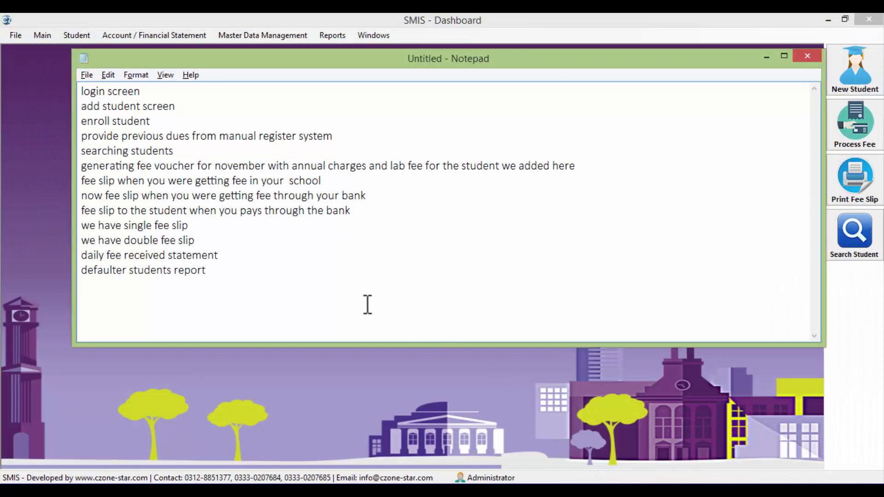
key(Return)
text(for more option)
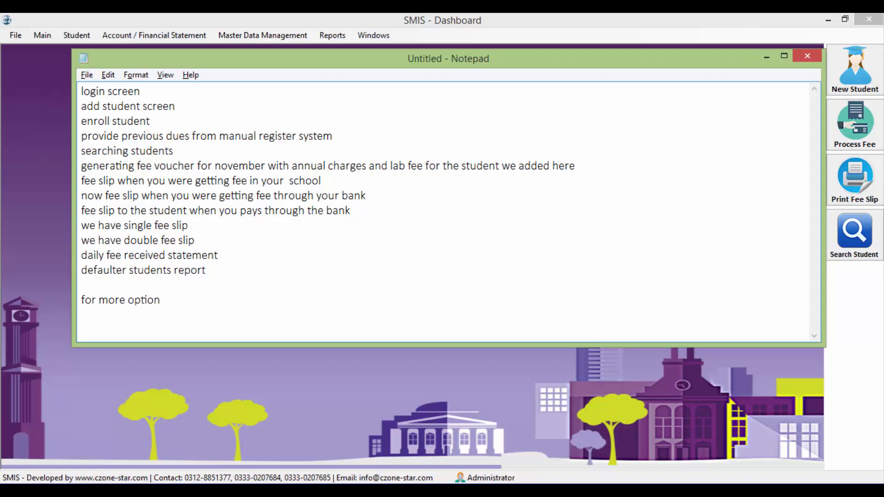
text( please contact us for t)
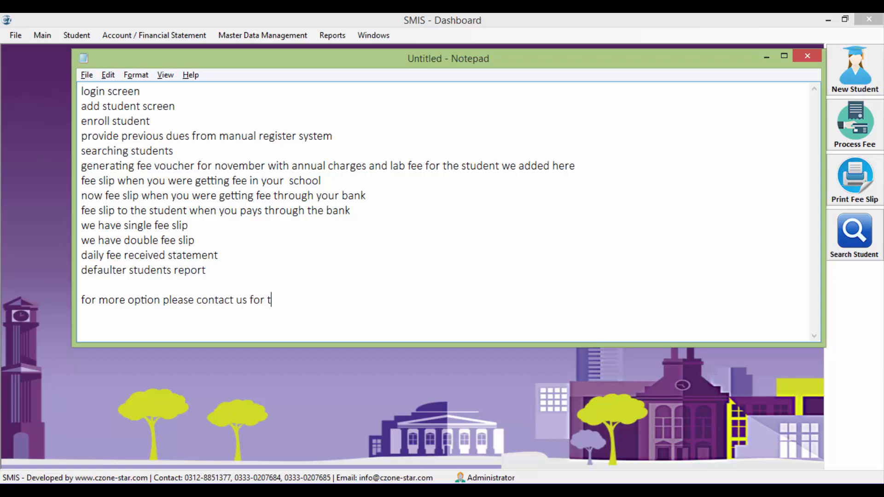
text(he final deal and amount)
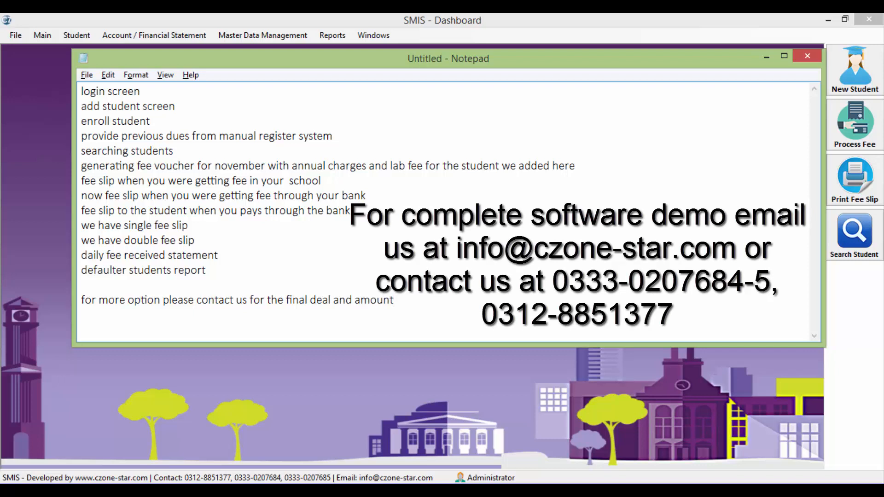
text(hanks for yo)
text(ur)
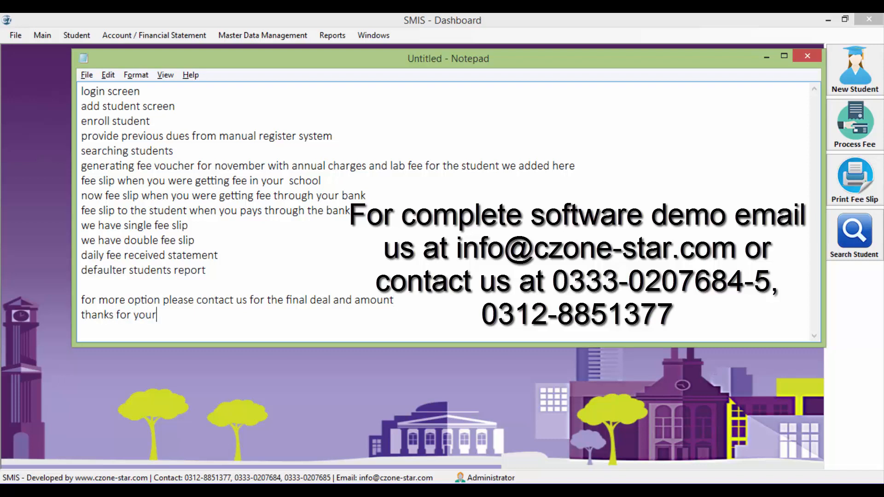
text( interest)
key(Return)
text(czone-star)
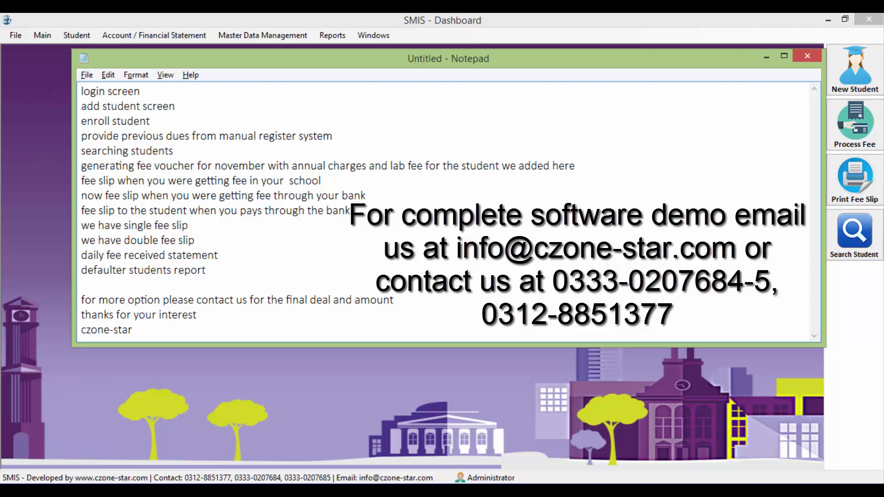
key(Return)
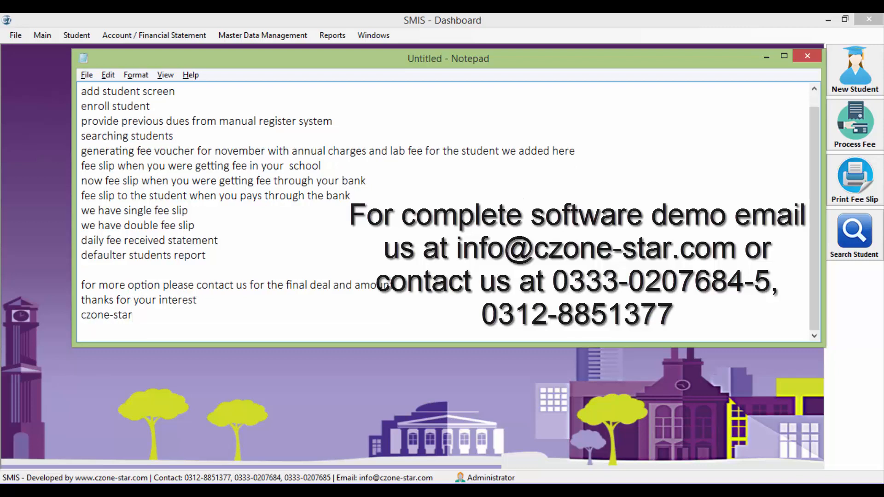